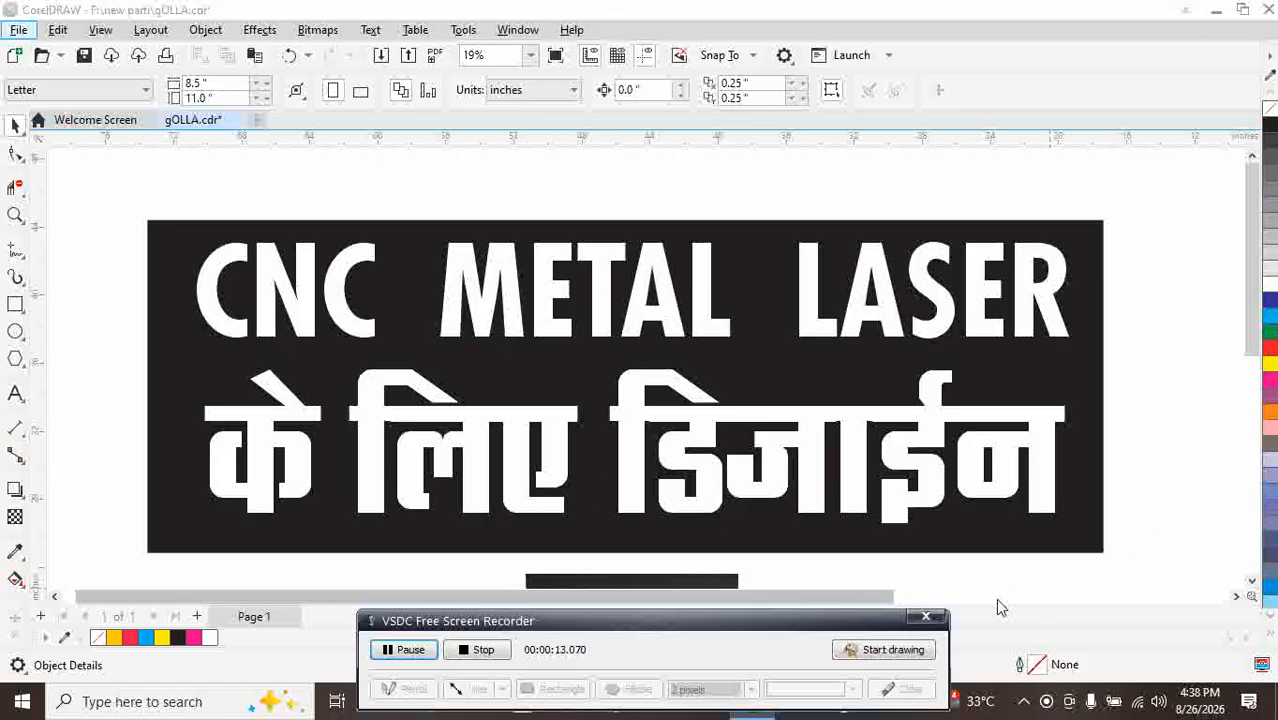
Examine the door photo's interlocking circular lattice below the title banner
{"action": "left_click_drag", "start_coordinate": [808, 623], "coordinate": [783, 649]}
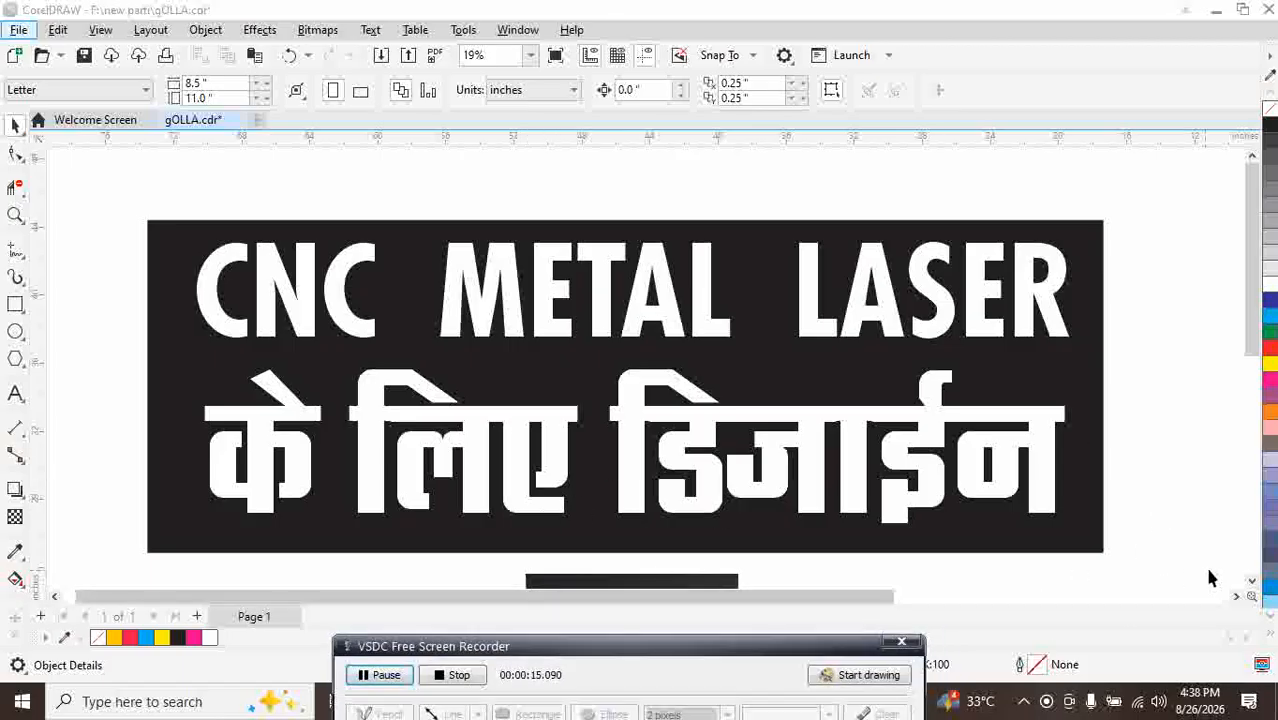
{"action": "scroll", "coordinate": [1252, 588], "scroll_direction": "down", "scroll_amount": 5}
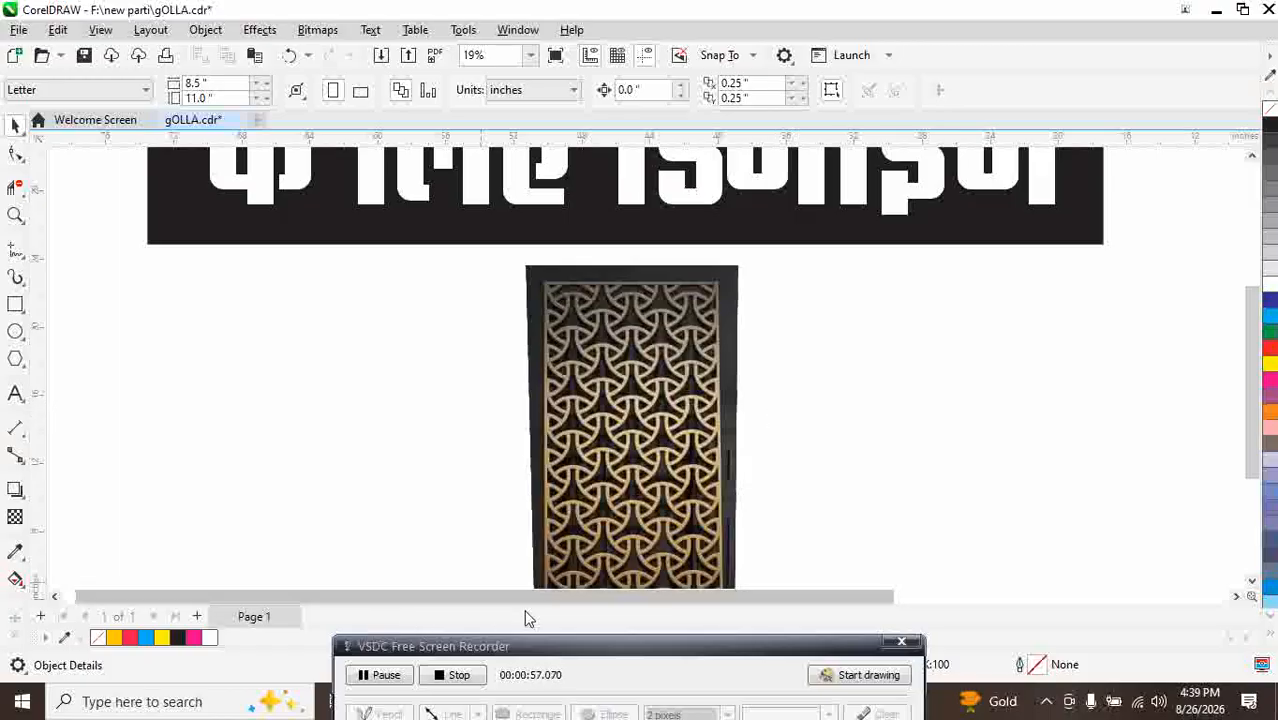
{"action": "scroll", "coordinate": [648, 360], "scroll_direction": "up", "scroll_amount": 3}
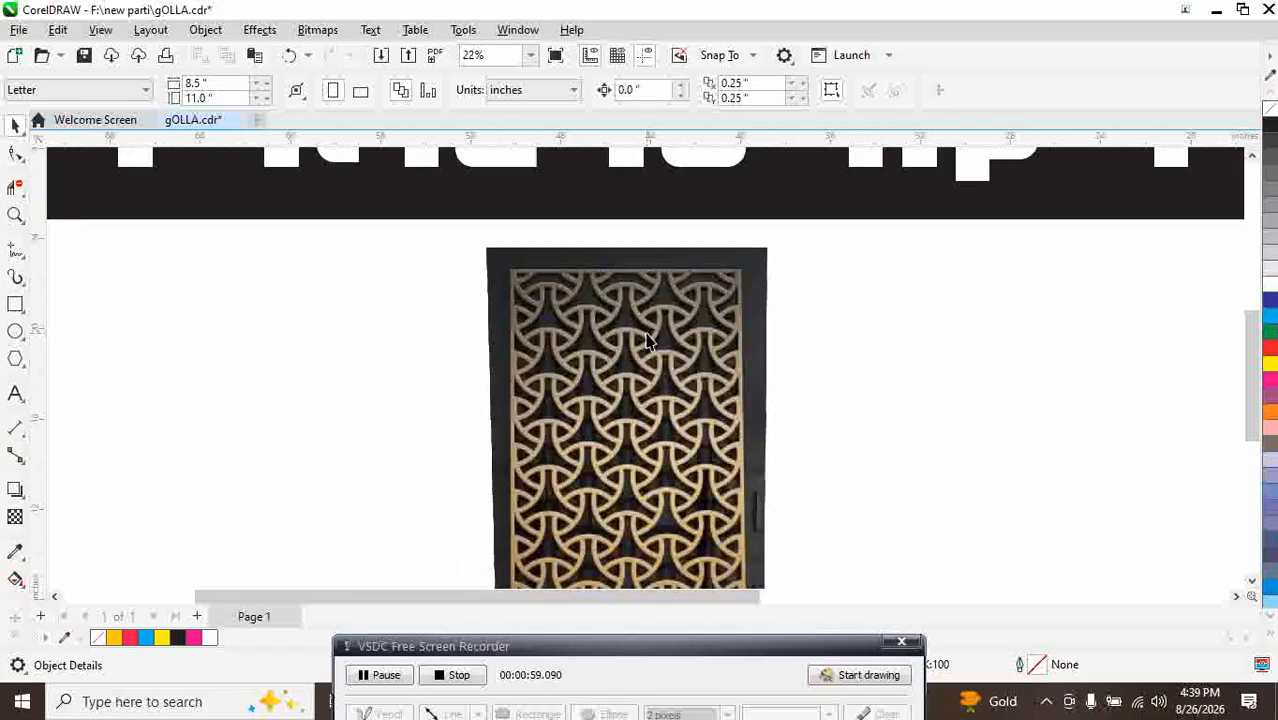
{"action": "scroll", "coordinate": [648, 368], "scroll_direction": "down", "scroll_amount": 5}
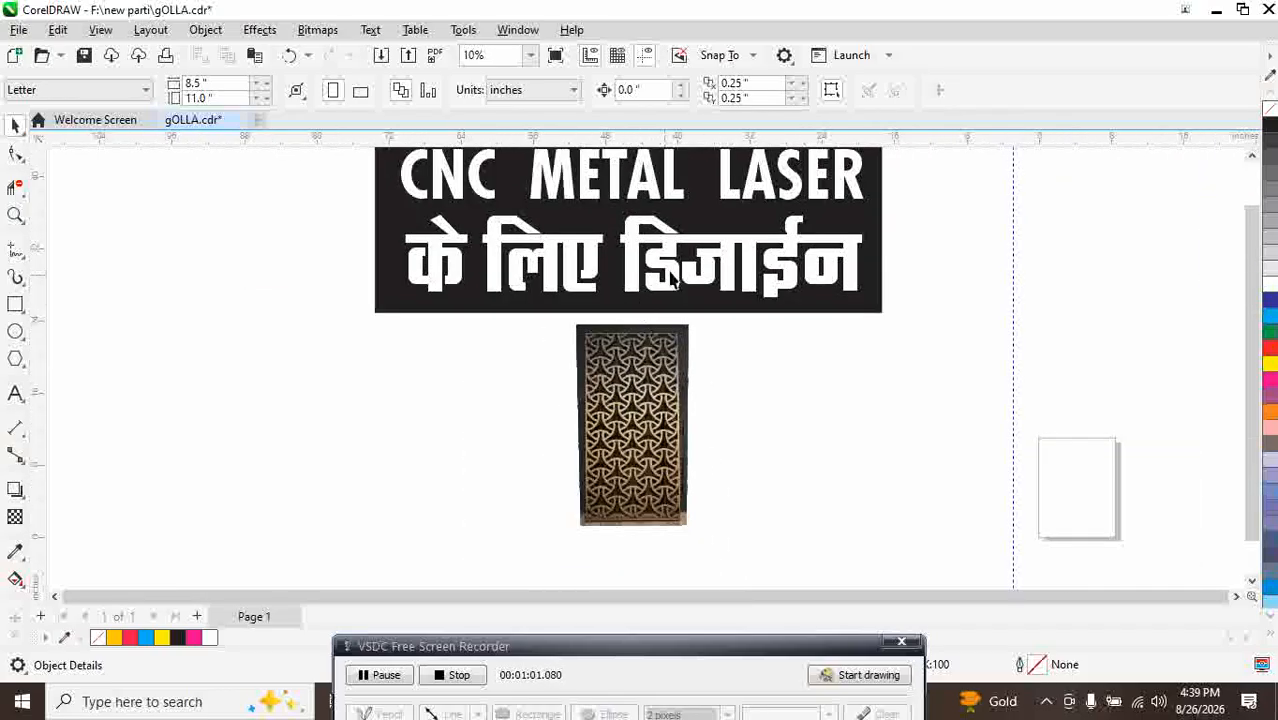
{"action": "scroll", "coordinate": [636, 352], "scroll_direction": "up", "scroll_amount": 6}
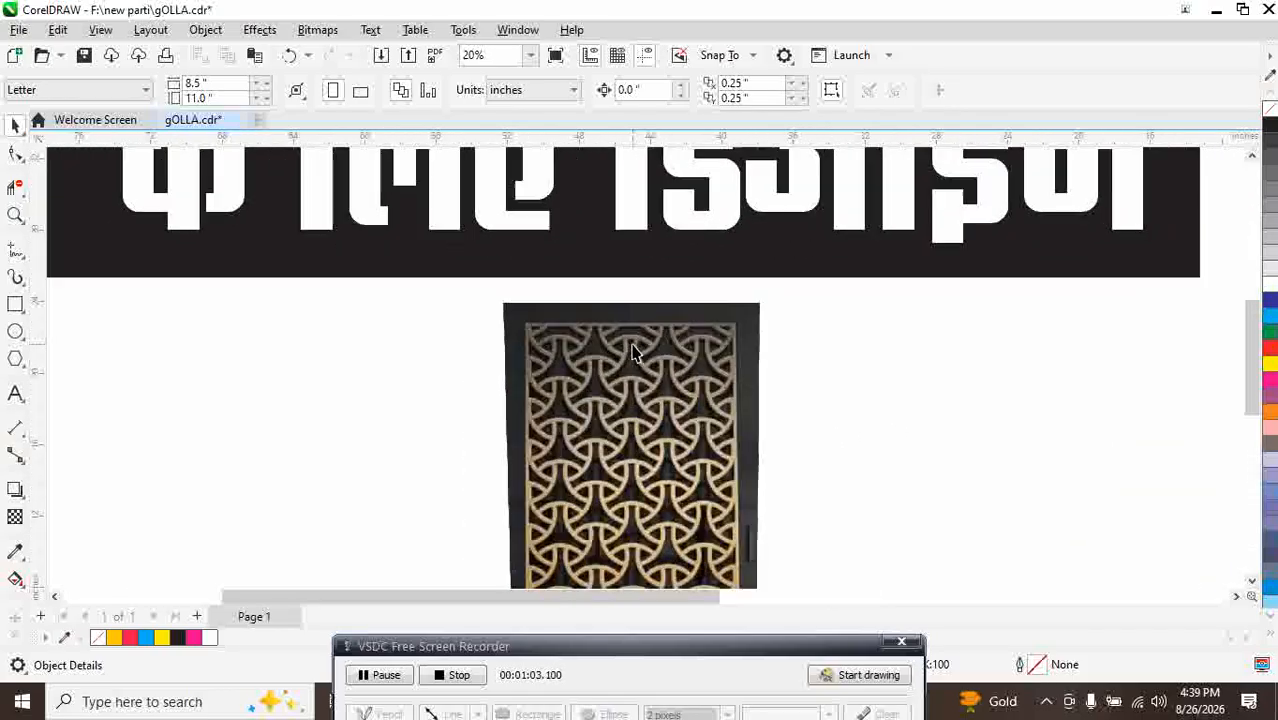
{"action": "scroll", "coordinate": [632, 352], "scroll_direction": "up", "scroll_amount": 3}
{"action": "scroll", "coordinate": [632, 352], "scroll_direction": "down", "scroll_amount": 3}
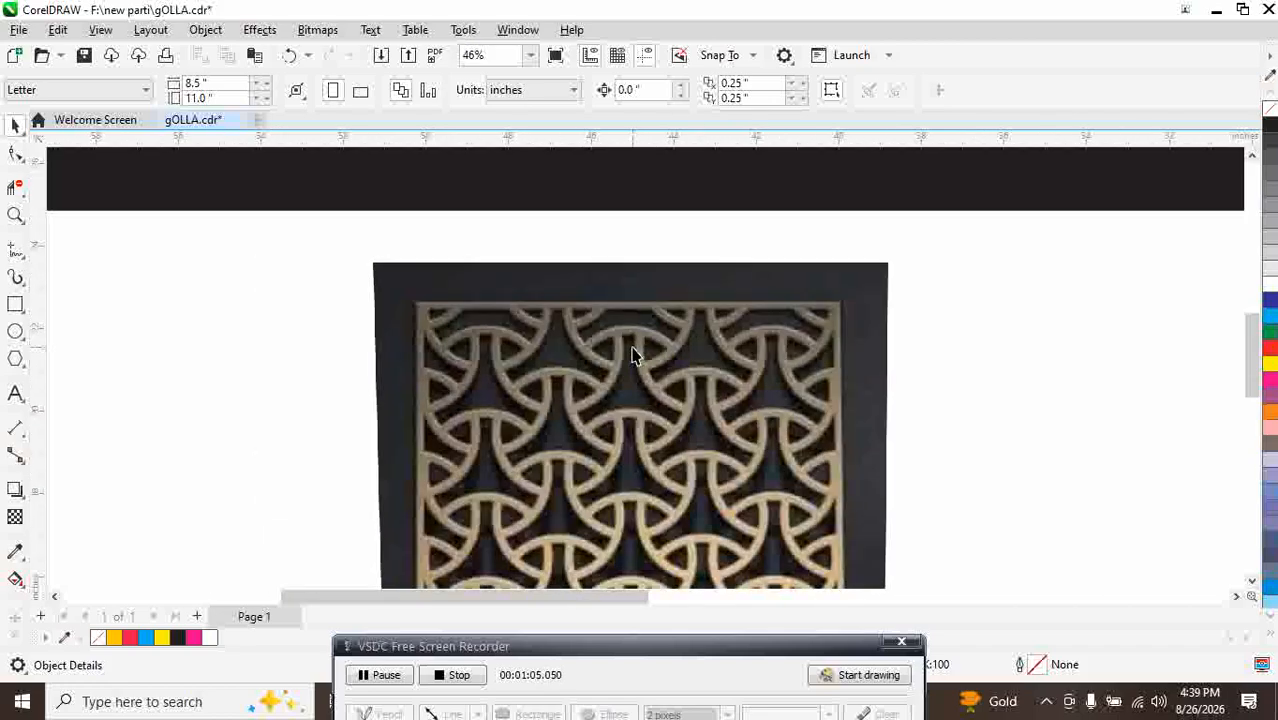
{"action": "scroll", "coordinate": [633, 350], "scroll_direction": "up", "scroll_amount": 4}
{"action": "scroll", "coordinate": [633, 350], "scroll_direction": "down", "scroll_amount": 6}
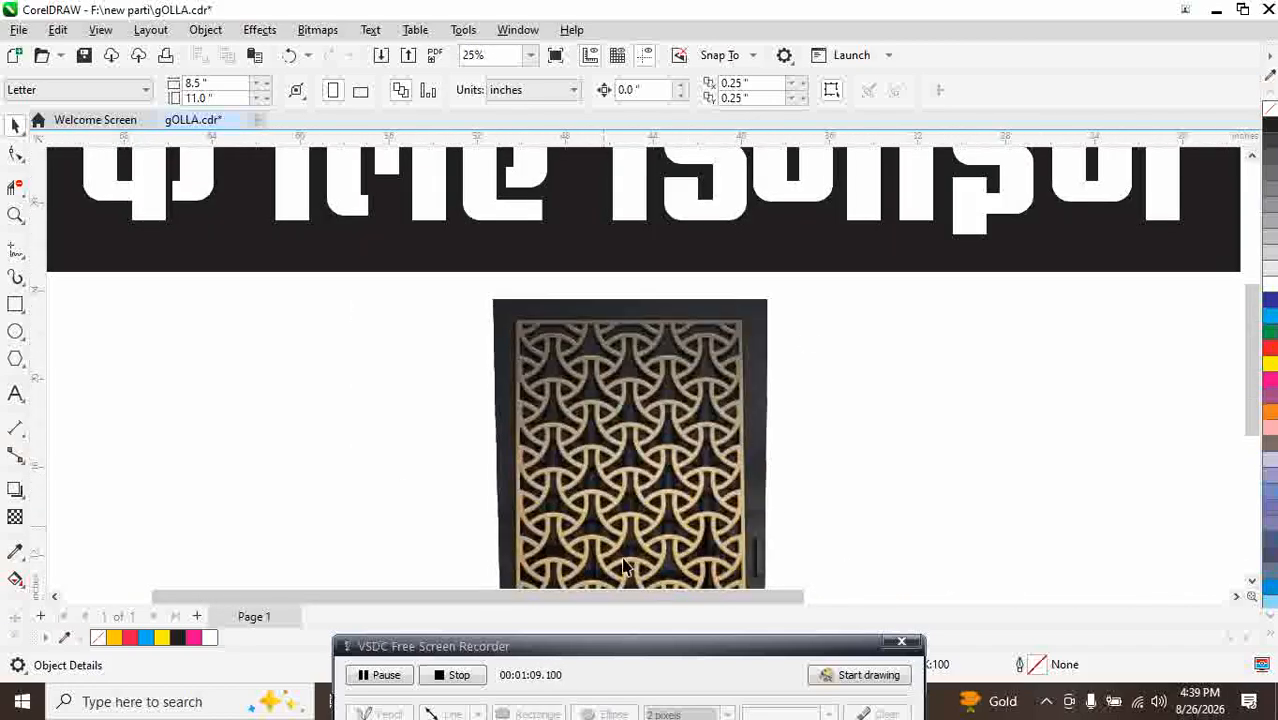
{"action": "scroll", "coordinate": [588, 281], "scroll_direction": "down", "scroll_amount": 3}
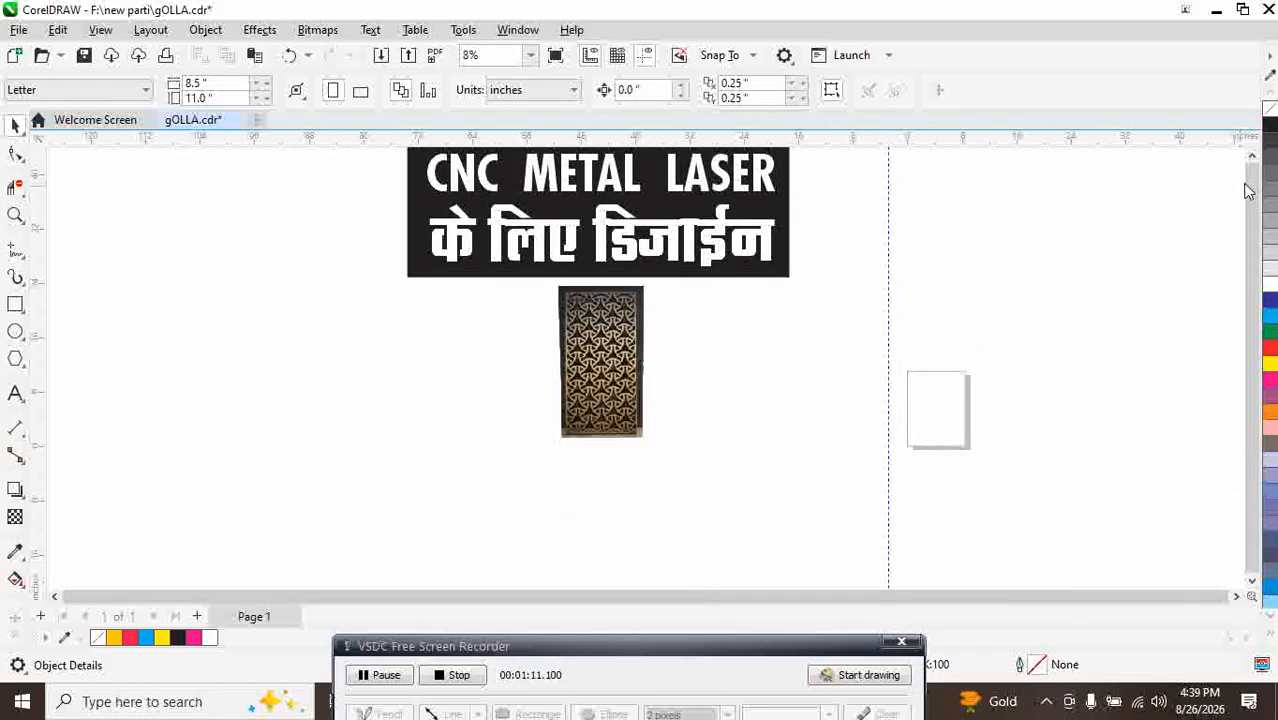
Delete the "CNC METAL LASER" title banner above the door photo
{"action": "scroll", "coordinate": [1250, 165], "scroll_direction": "up", "scroll_amount": 2}
{"action": "left_click_drag", "start_coordinate": [277, 203], "coordinate": [893, 377]}
{"action": "key", "text": "Delete"}
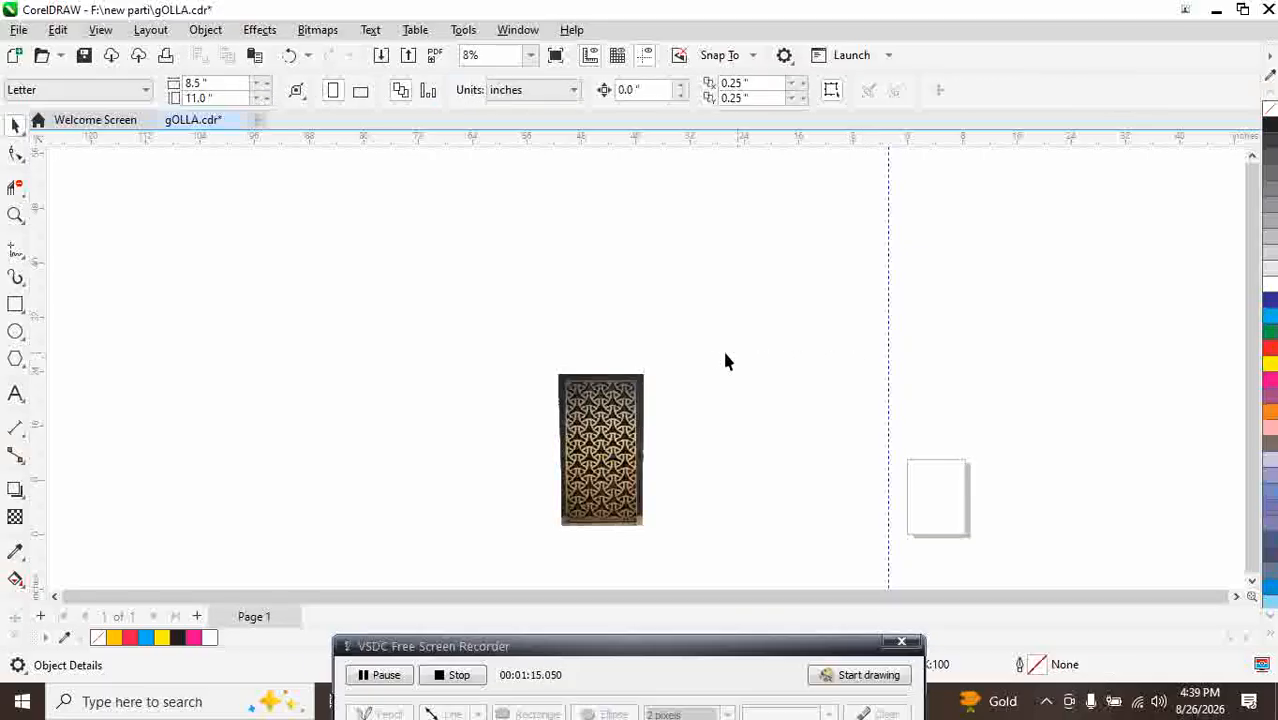
Lock the door photo in place as a tracing reference
{"action": "key", "text": "z"}
{"action": "left_click_drag", "start_coordinate": [541, 390], "coordinate": [654, 460]}
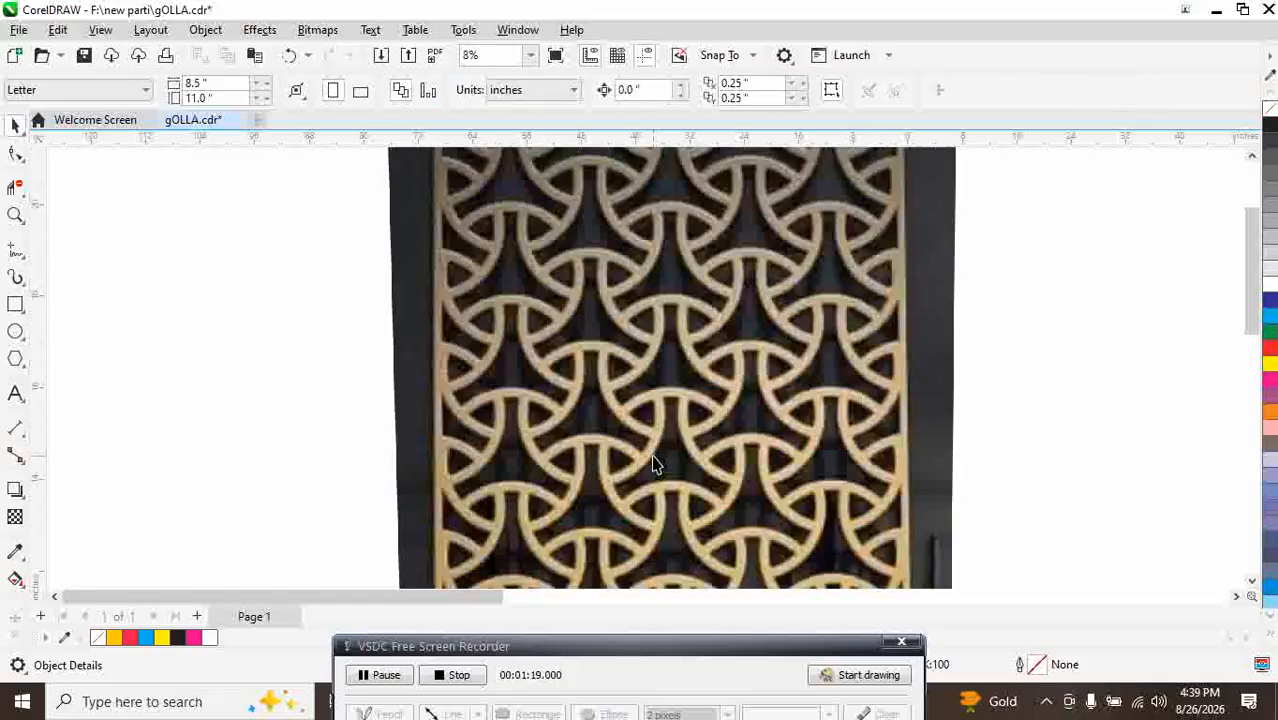
{"action": "left_click", "coordinate": [551, 338]}
{"action": "right_click", "coordinate": [578, 345]}
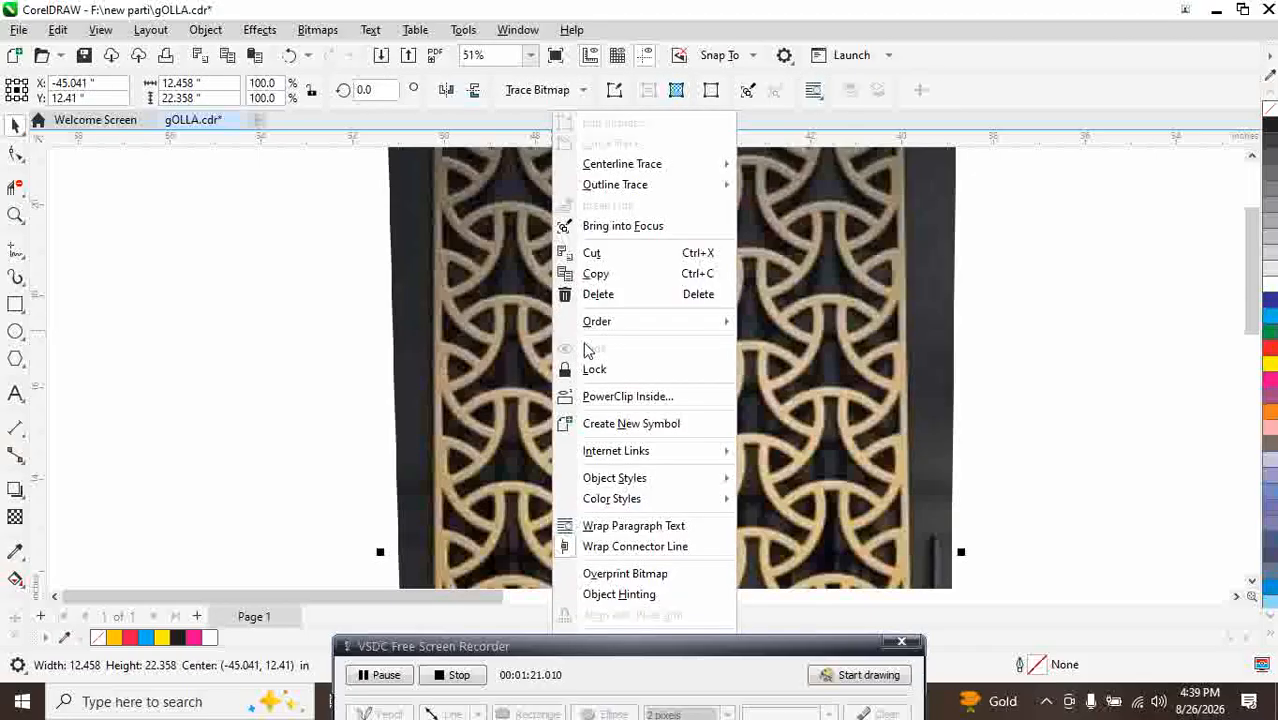
{"action": "left_click", "coordinate": [592, 372]}
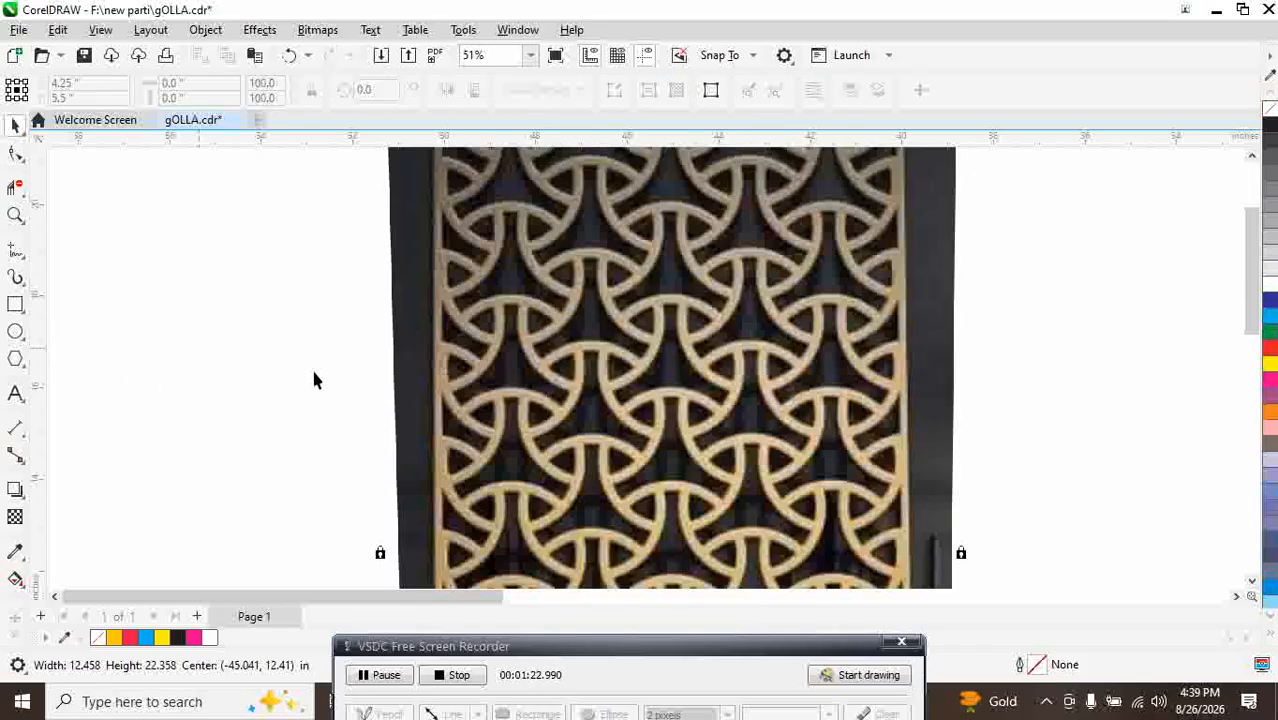
Draw a circle about 3.275 inches in diameter over one circular motif of the door lattice
{"action": "left_click", "coordinate": [15, 332]}
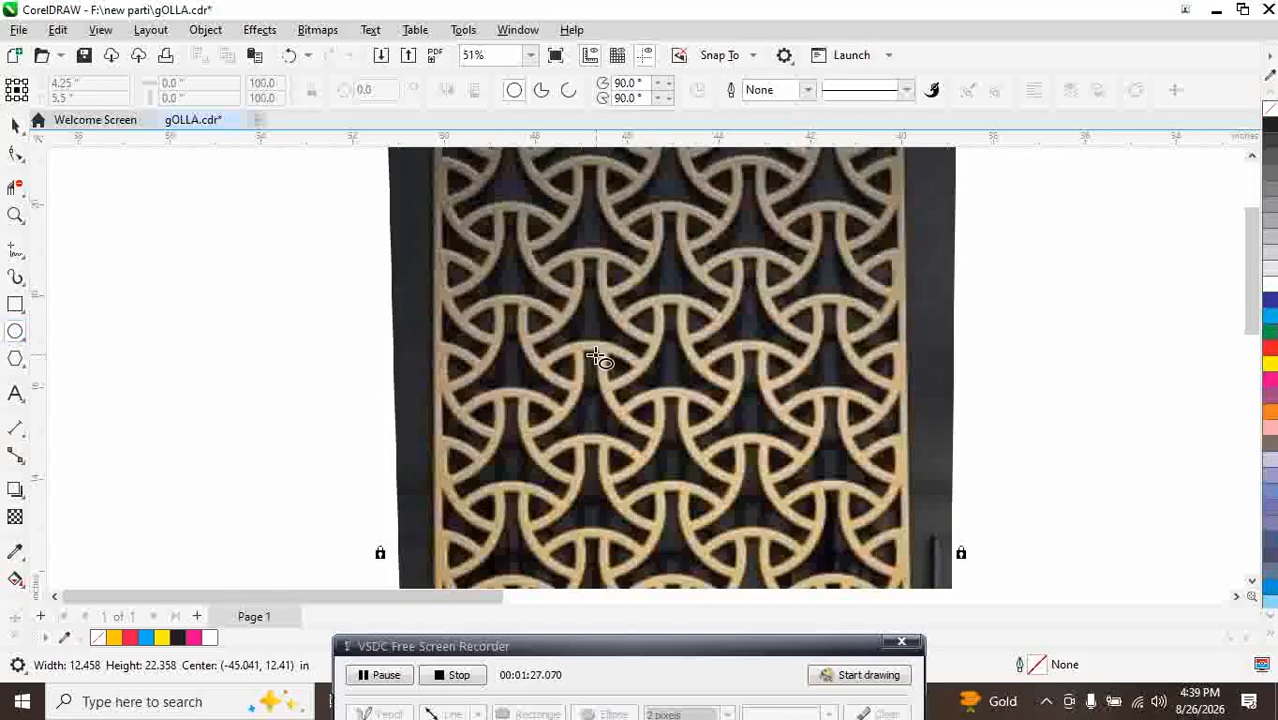
{"action": "left_click_drag", "start_coordinate": [595, 322], "coordinate": [674, 401]}
{"action": "left_click", "coordinate": [15, 124]}
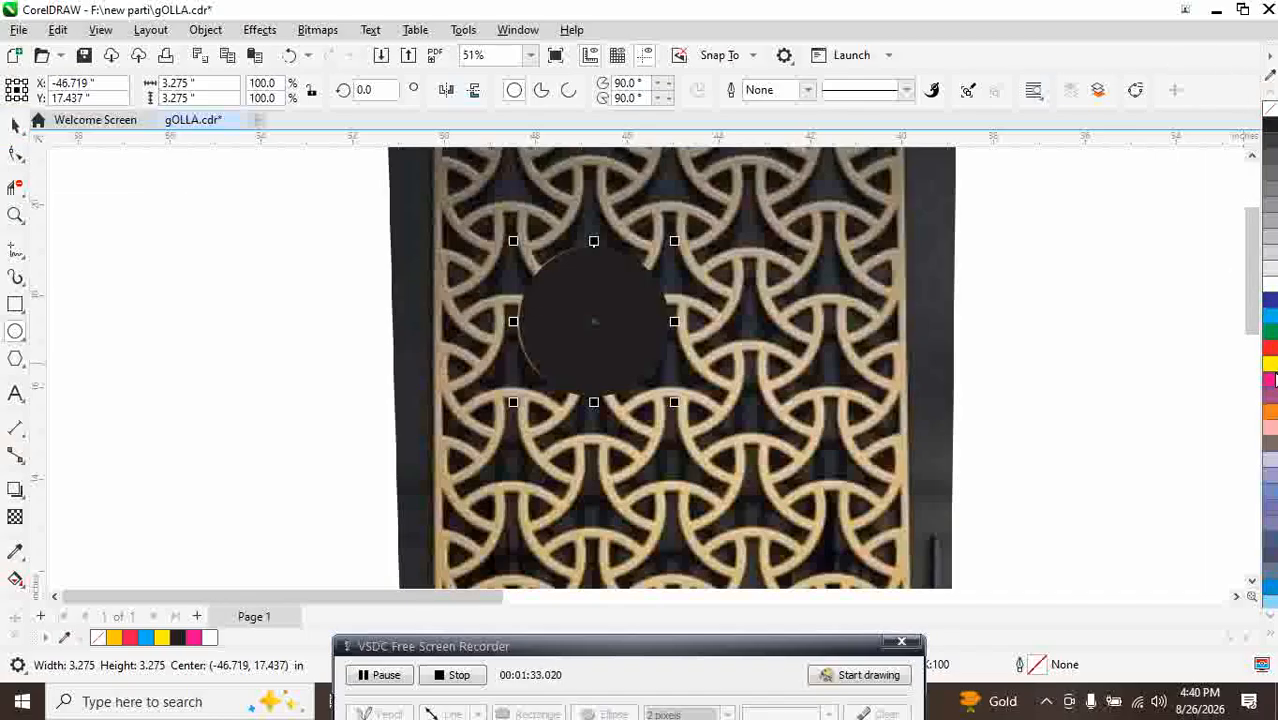
Give the circle a yellow 12 pt outline and no fill
{"action": "right_click", "coordinate": [1270, 366]}
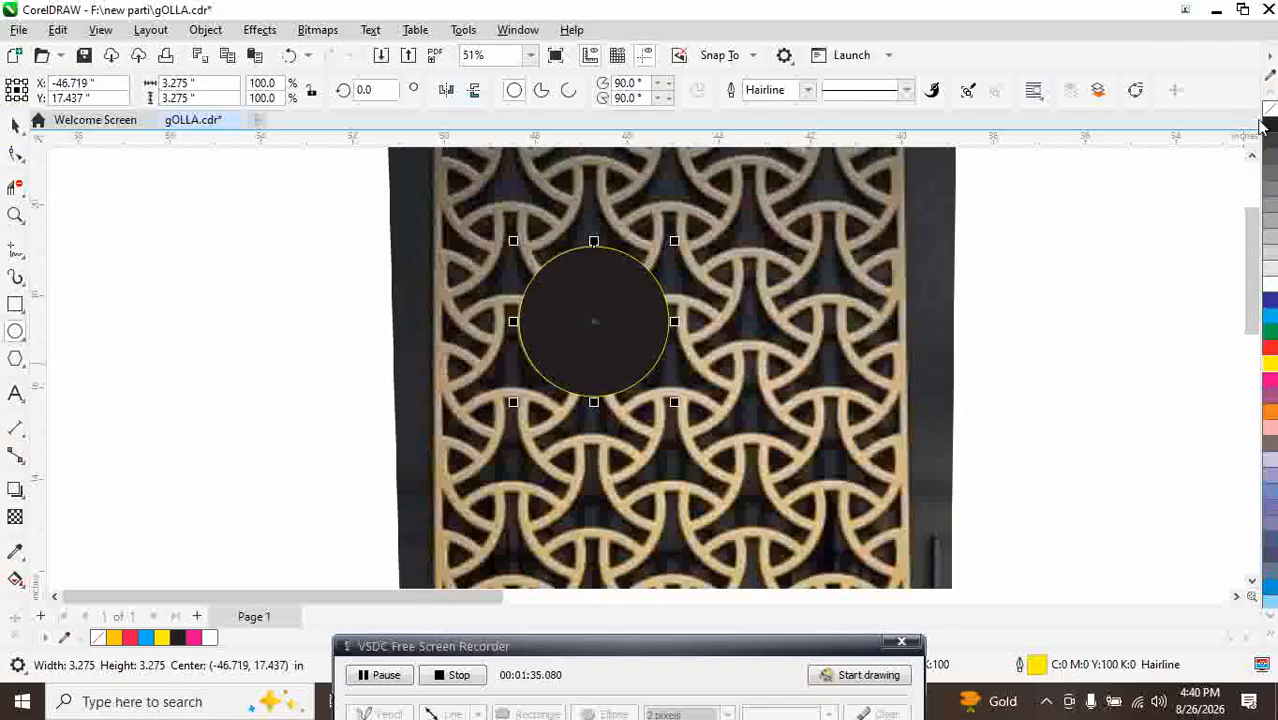
{"action": "left_click", "coordinate": [1269, 108]}
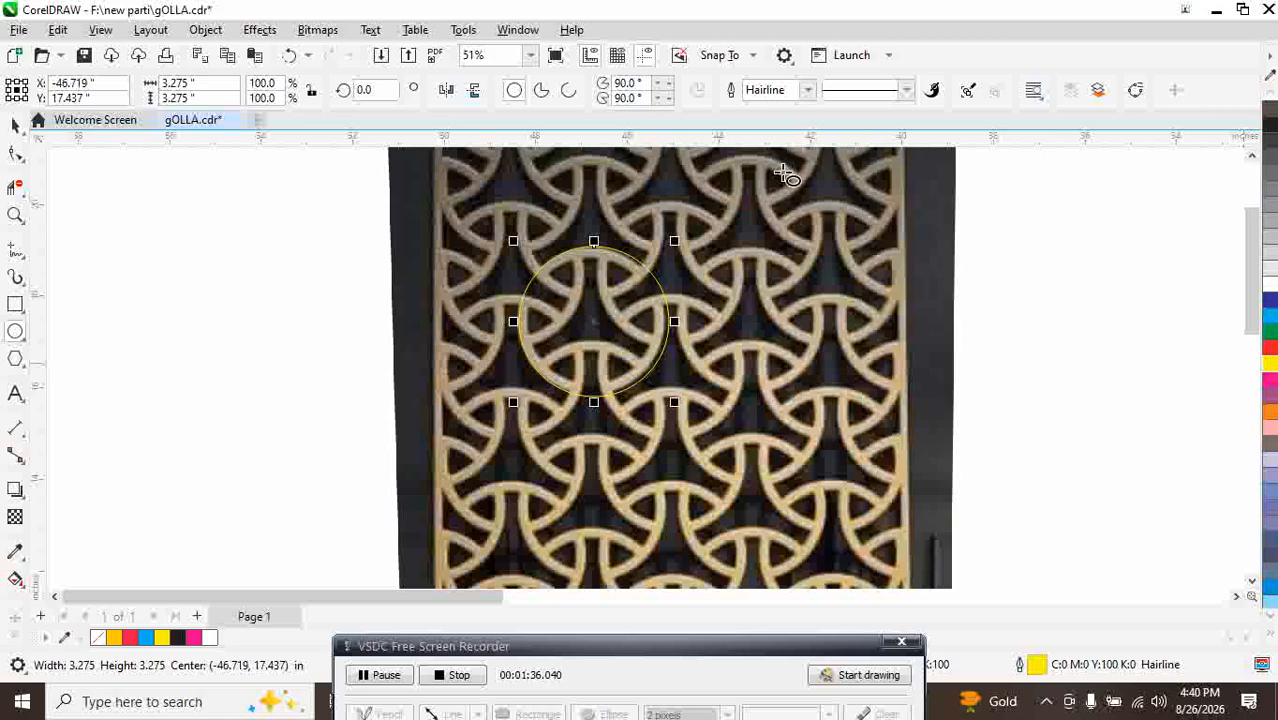
{"action": "left_click", "coordinate": [808, 90]}
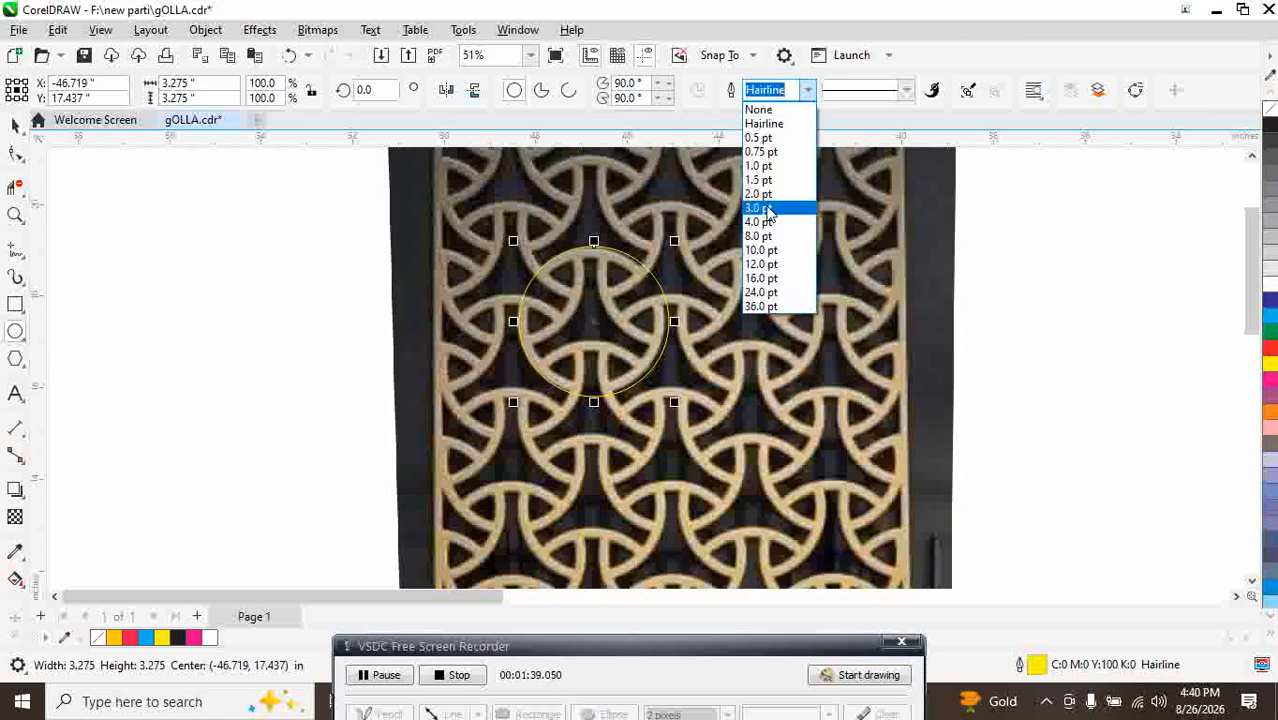
{"action": "left_click", "coordinate": [760, 264]}
Resize and reposition the yellow circle over the lattice motif, making it about 3.107 inches in diameter
{"action": "scroll", "coordinate": [703, 337], "scroll_direction": "up", "scroll_amount": 1}
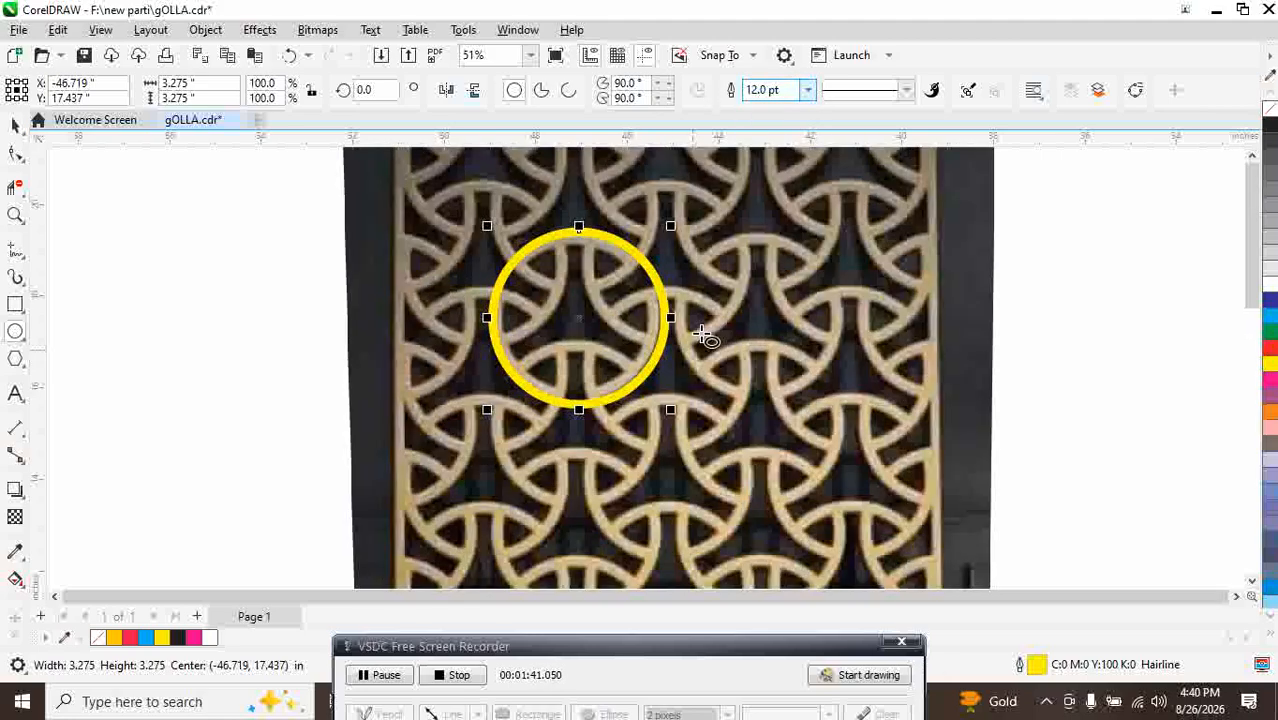
{"action": "scroll", "coordinate": [703, 337], "scroll_direction": "up", "scroll_amount": 1}
{"action": "left_click", "coordinate": [15, 124]}
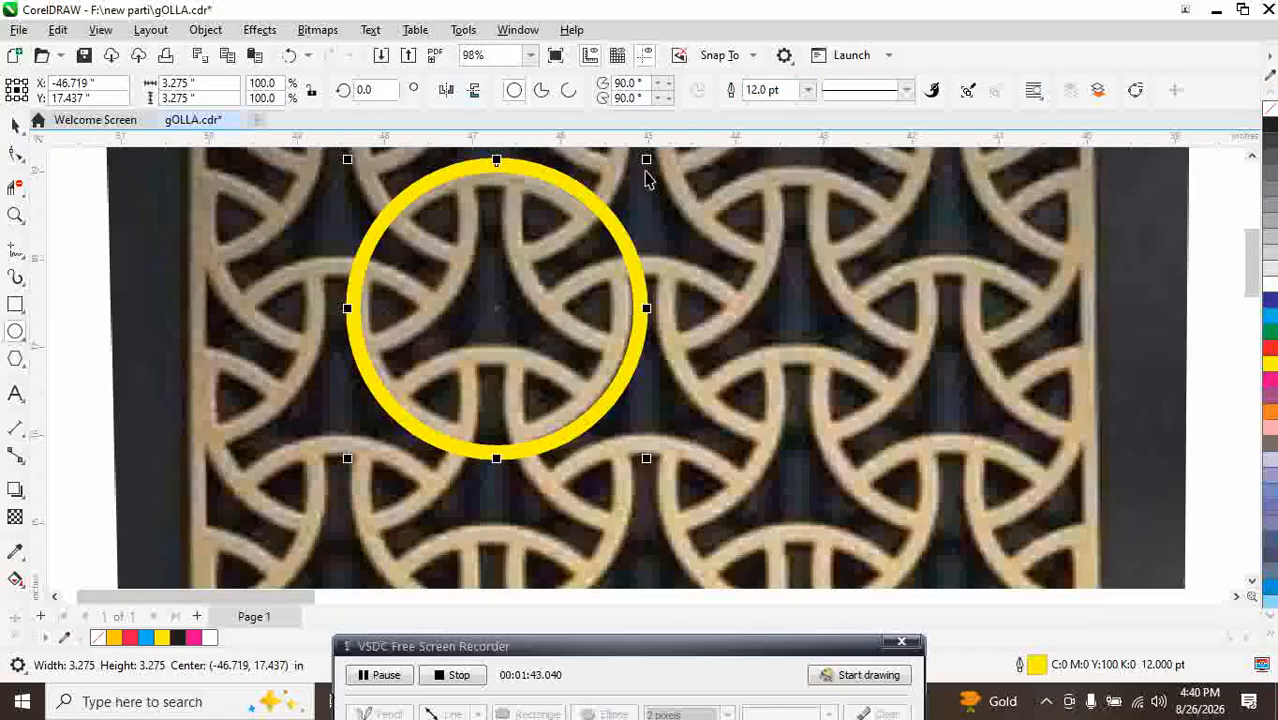
{"action": "left_click_drag", "start_coordinate": [646, 160], "coordinate": [633, 172]}
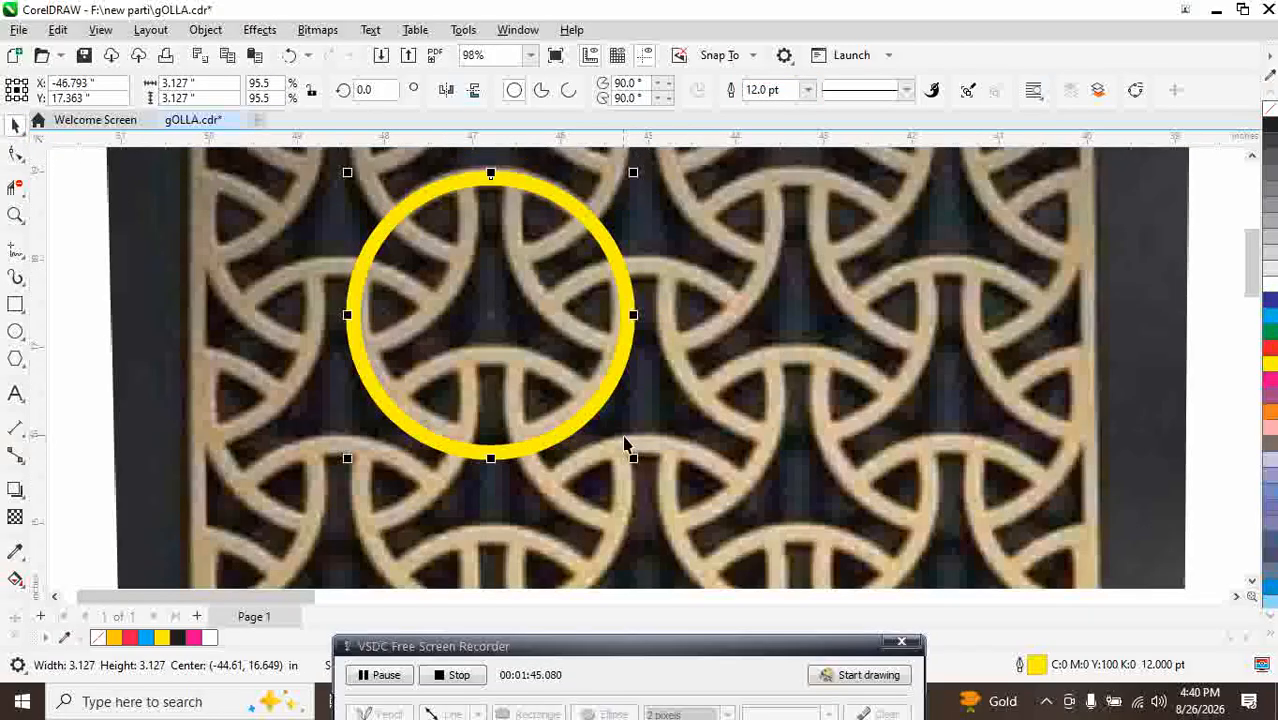
{"action": "left_click_drag", "start_coordinate": [633, 458], "coordinate": [608, 433]}
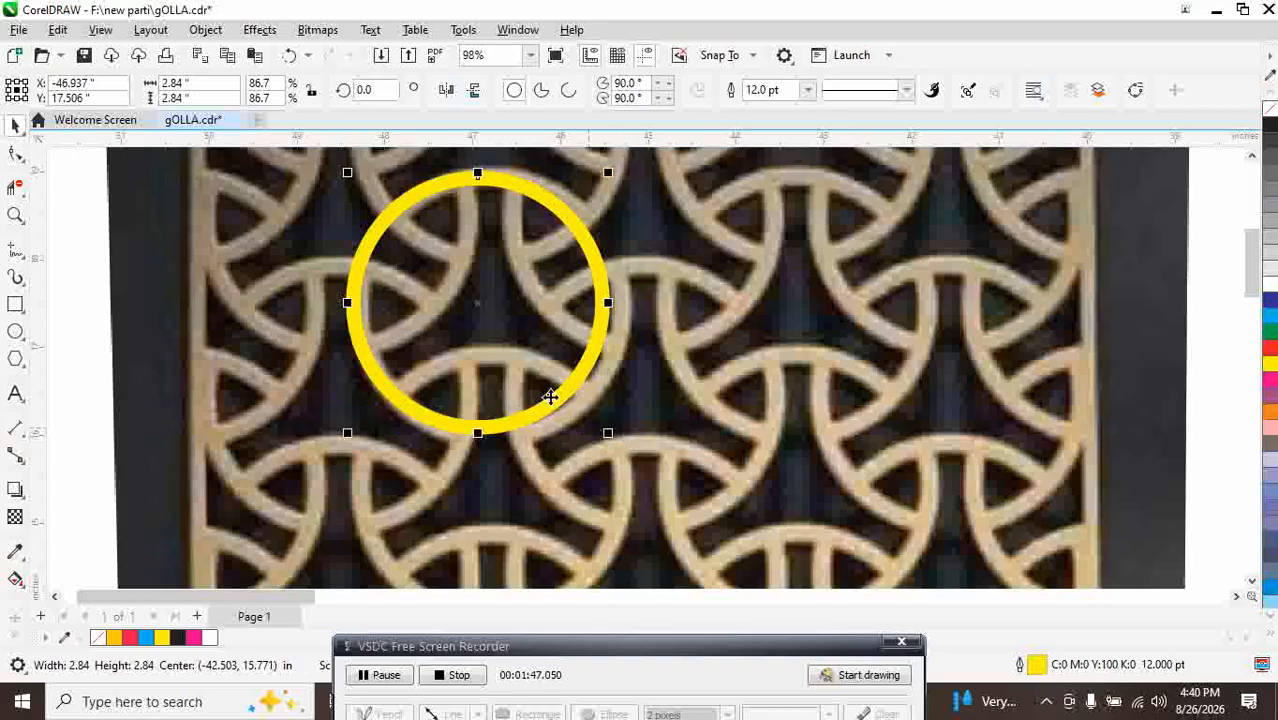
{"action": "left_click_drag", "start_coordinate": [478, 302], "coordinate": [490, 297]}
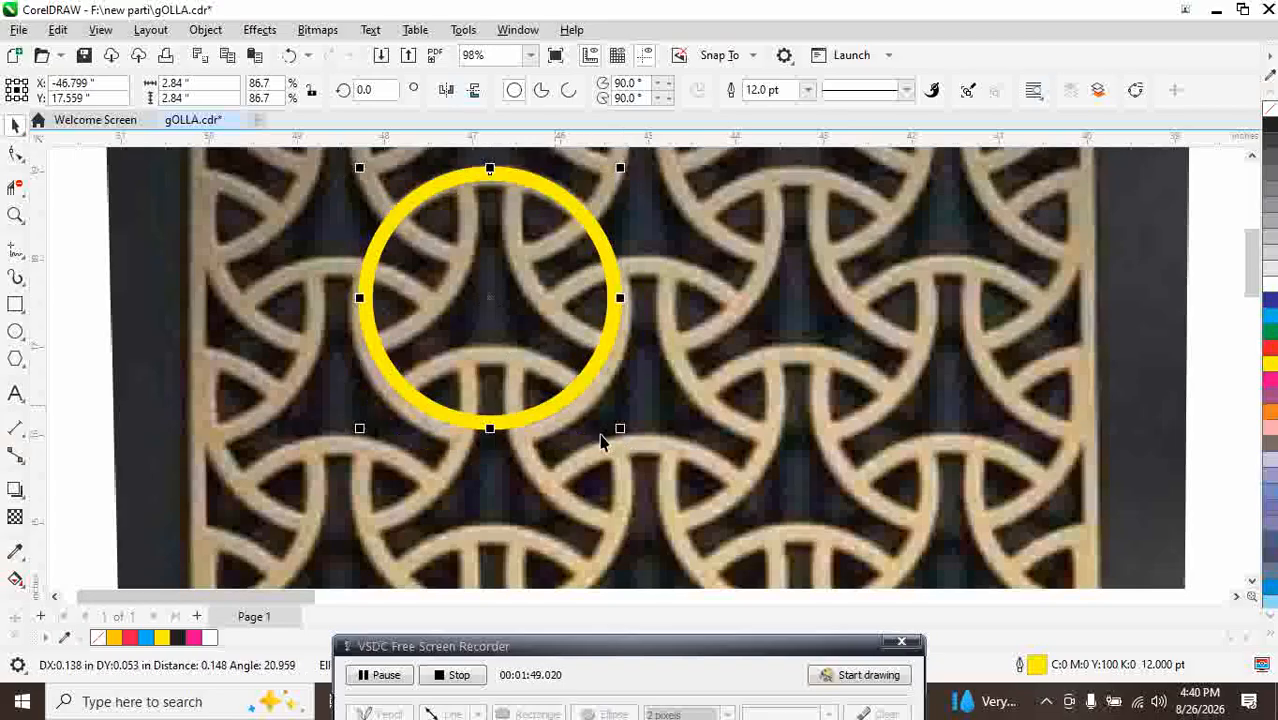
{"action": "left_click_drag", "start_coordinate": [621, 432], "coordinate": [644, 453]}
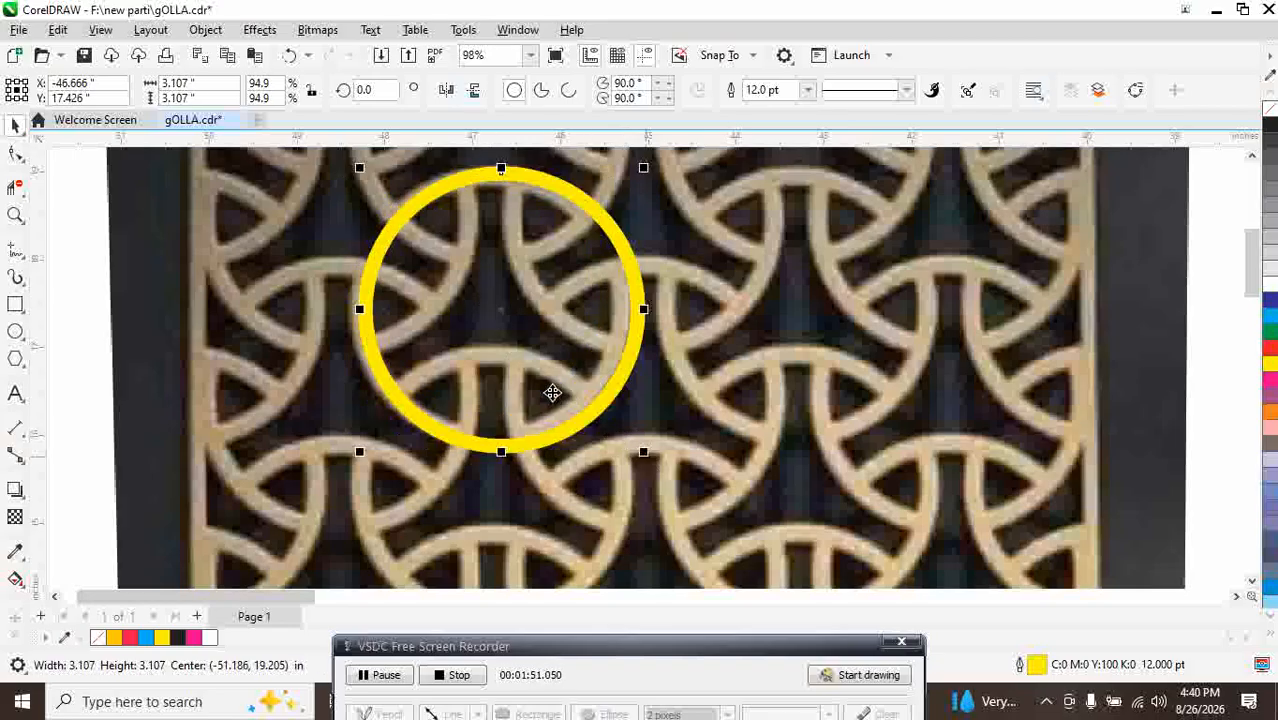
Place two copies of the circle on the lattice's central column, about 4 inches apart vertically, and group them
{"action": "scroll", "coordinate": [552, 392], "scroll_direction": "down", "scroll_amount": 3}
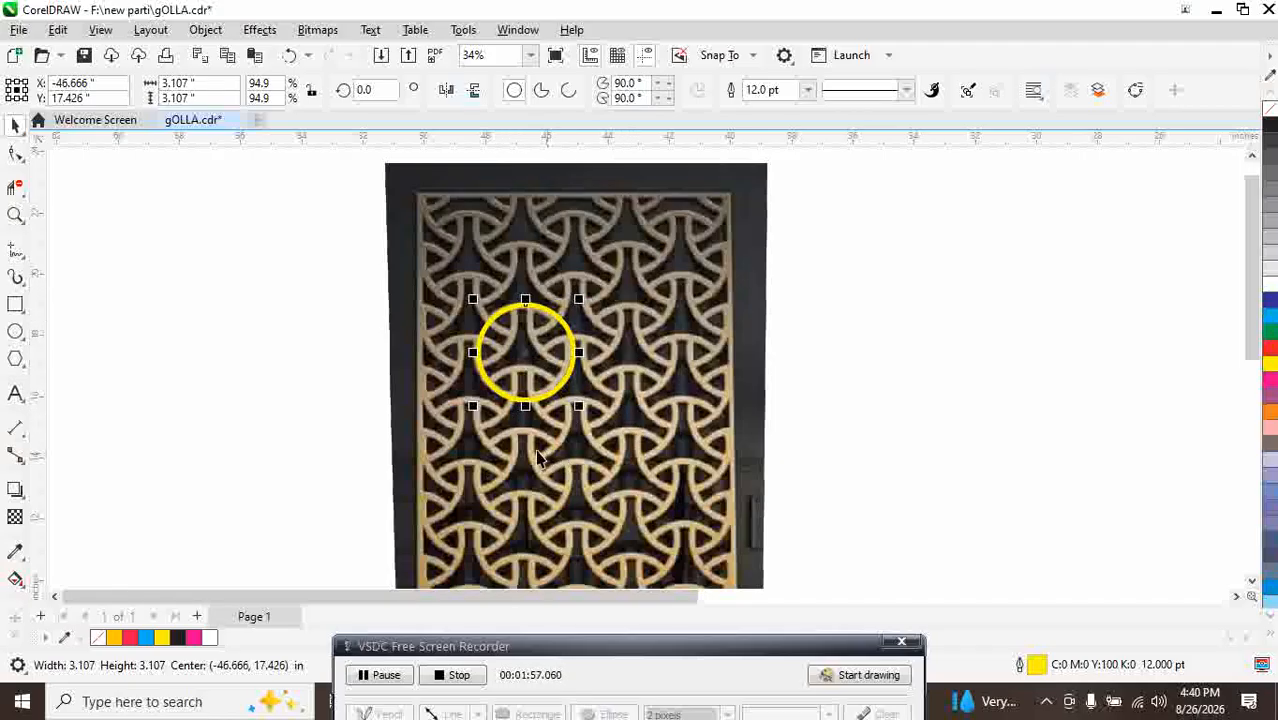
{"action": "left_click_drag", "start_coordinate": [545, 371], "coordinate": [579, 464]}
{"action": "right_click", "coordinate": [579, 464]}
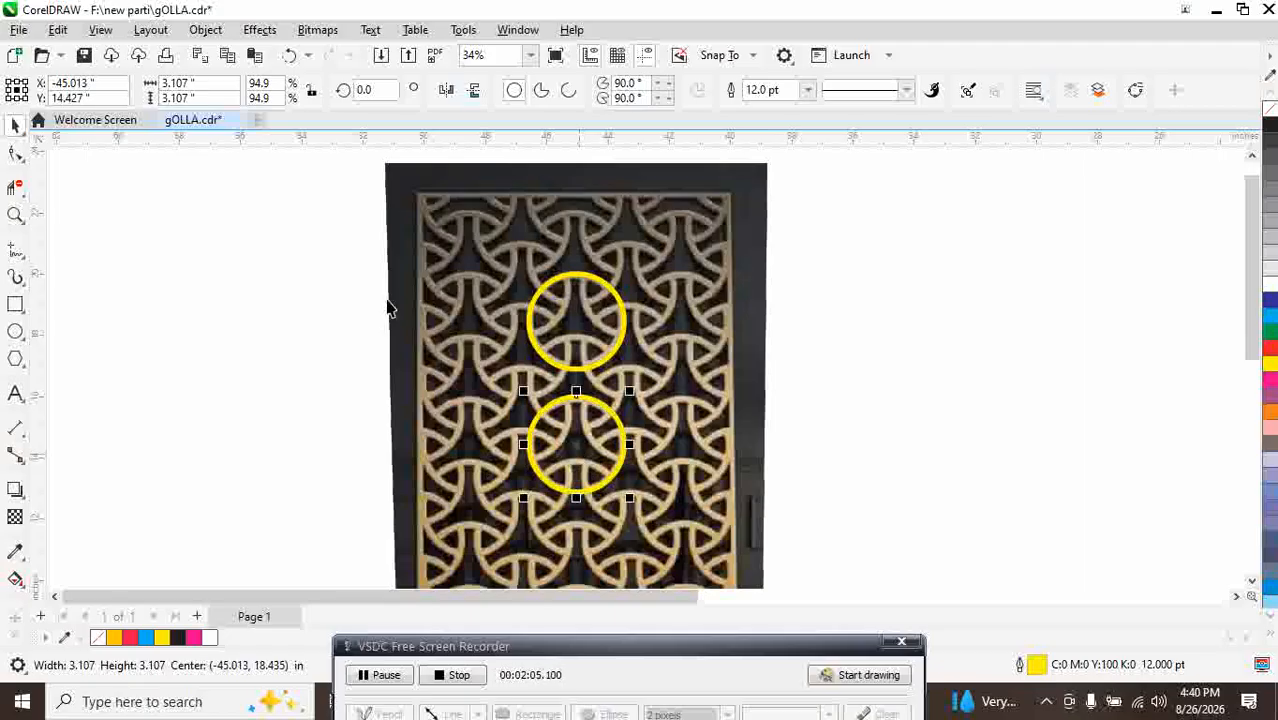
{"action": "left_click_drag", "start_coordinate": [410, 289], "coordinate": [675, 550]}
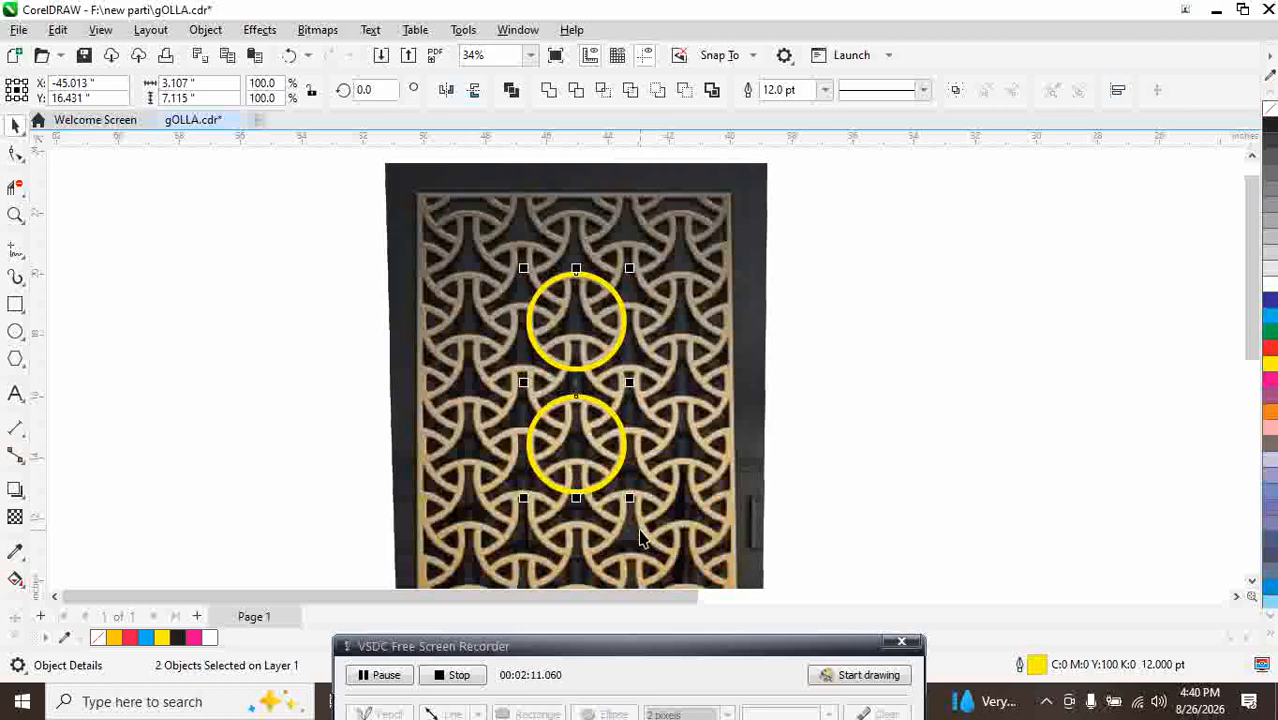
{"action": "key", "text": "ctrl+g"}
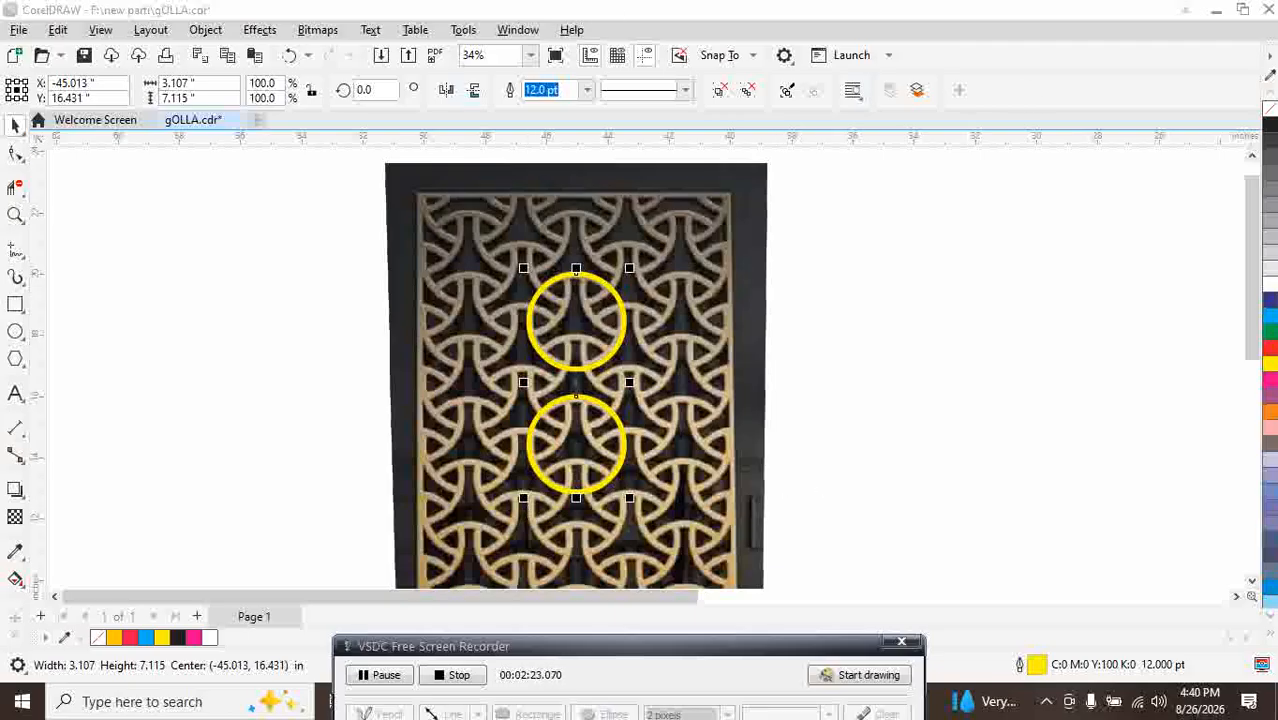
Rotate the grouped circle pair by 60° about its centre with one copy, applied twice to form a six-circle rosette
{"action": "left_click_drag", "start_coordinate": [1276, 226], "coordinate": [1039, 159]}
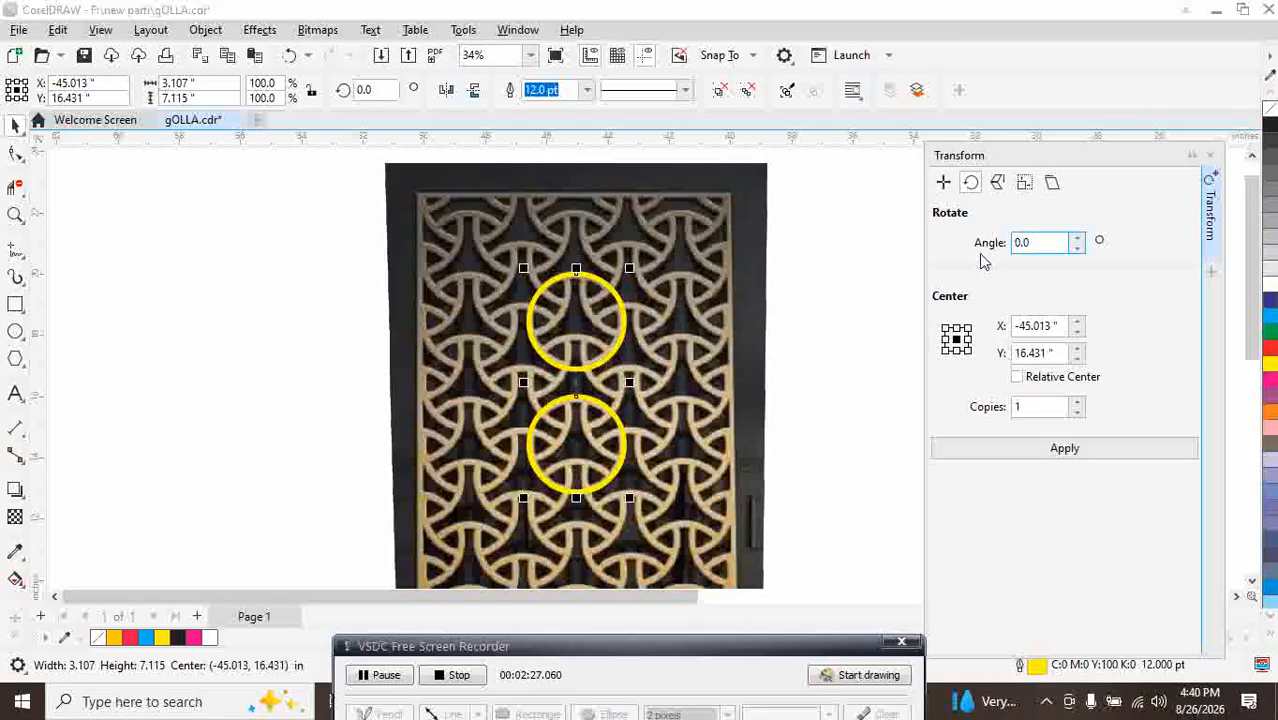
{"action": "left_click_drag", "start_coordinate": [1041, 242], "coordinate": [970, 242]}
{"action": "left_click", "coordinate": [1014, 452]}
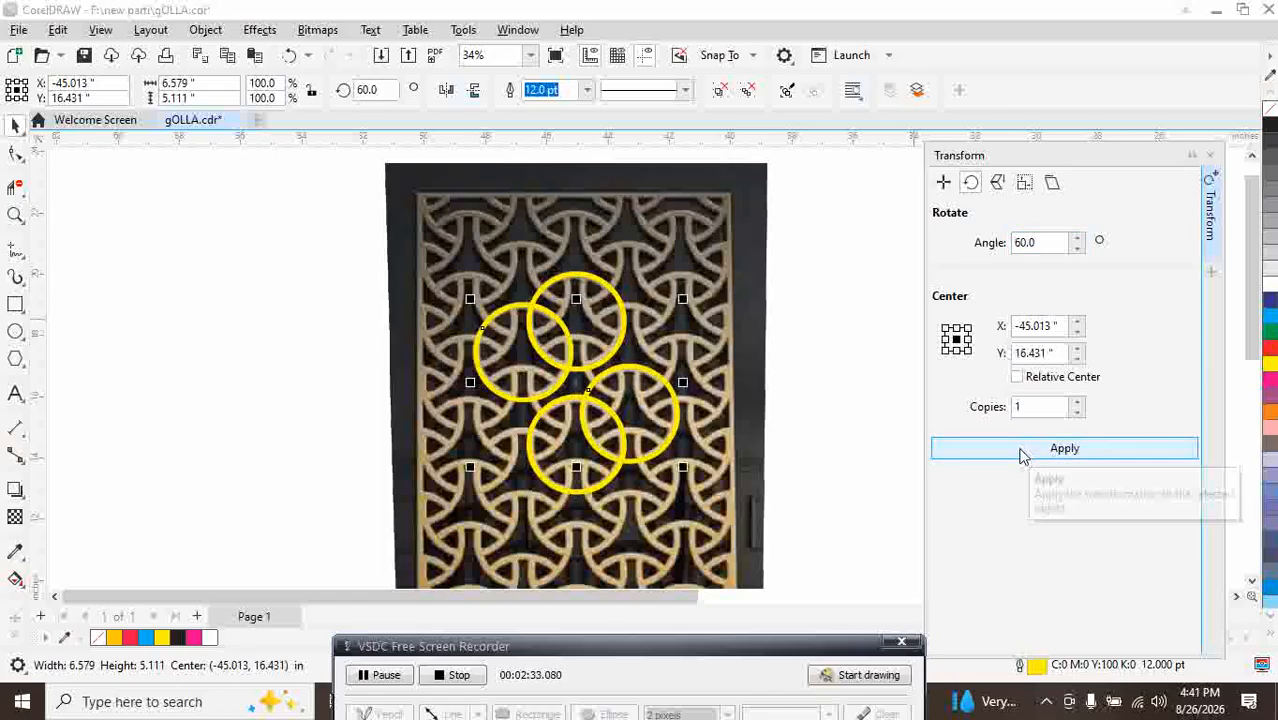
{"action": "left_click", "coordinate": [945, 450]}
{"action": "left_click", "coordinate": [366, 348]}
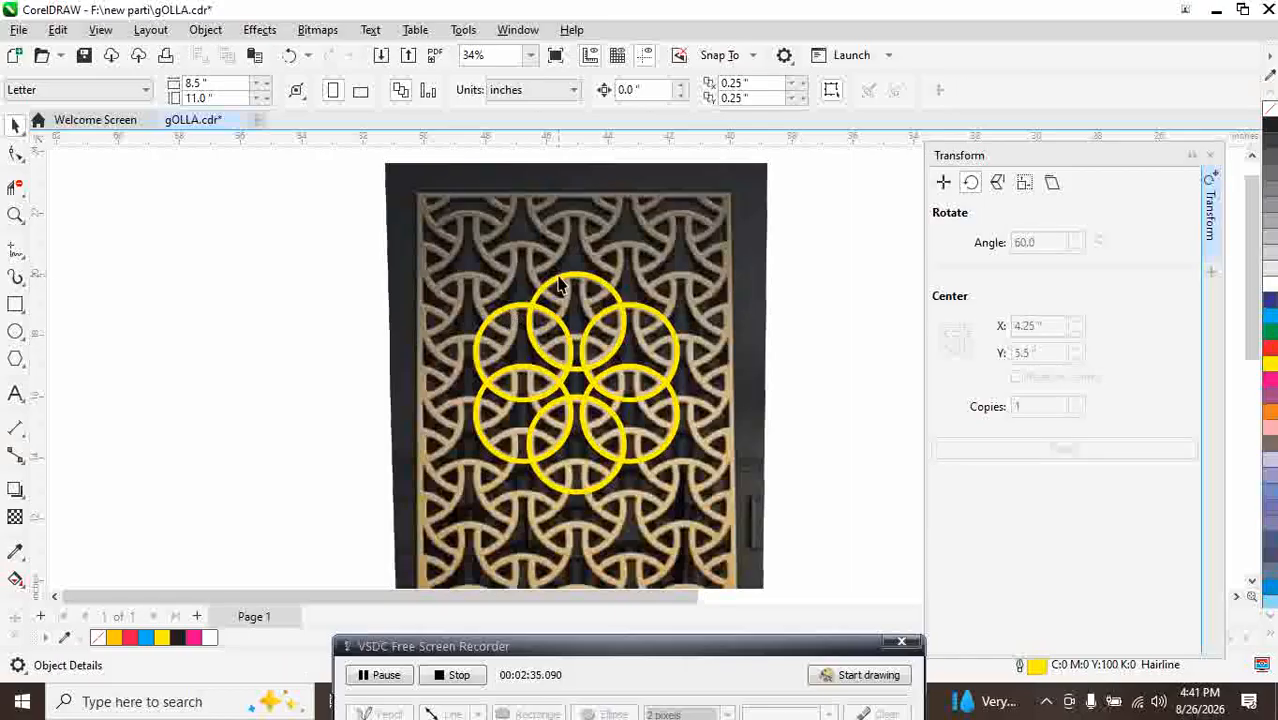
Place an ungrouped copy of the vertical circle pair in the blank area beside the door and group the six rosette circles
{"action": "left_click_drag", "start_coordinate": [568, 280], "coordinate": [195, 241]}
{"action": "right_click", "coordinate": [195, 241]}
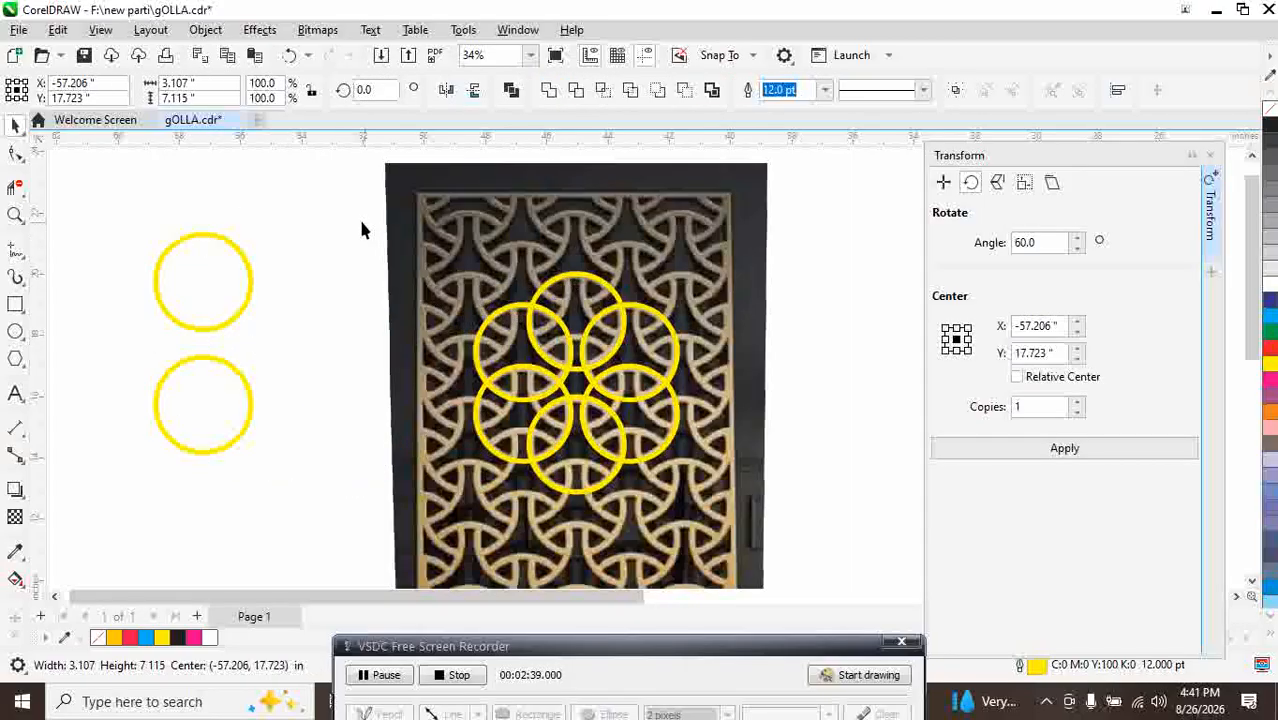
{"action": "left_click_drag", "start_coordinate": [362, 222], "coordinate": [740, 516]}
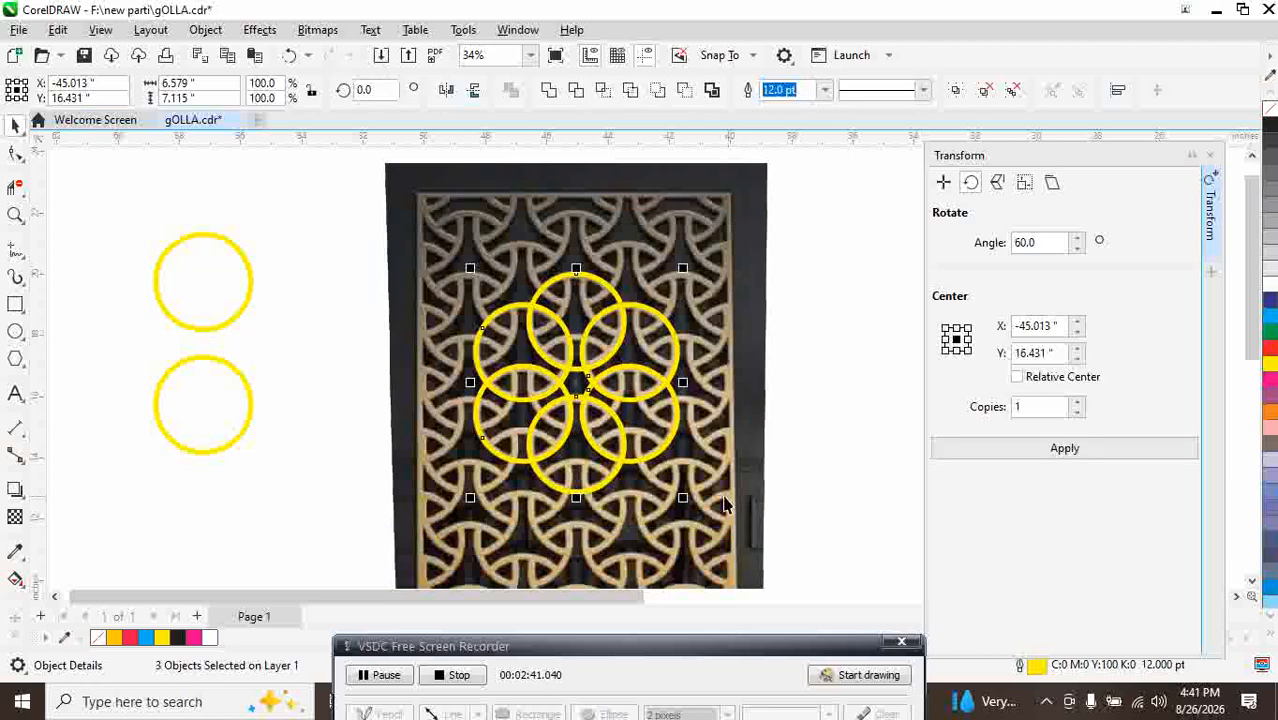
Align one of the spare circles horizontally and vertically with the centre of the six-circle rosette
{"action": "left_click", "coordinate": [240, 309]}
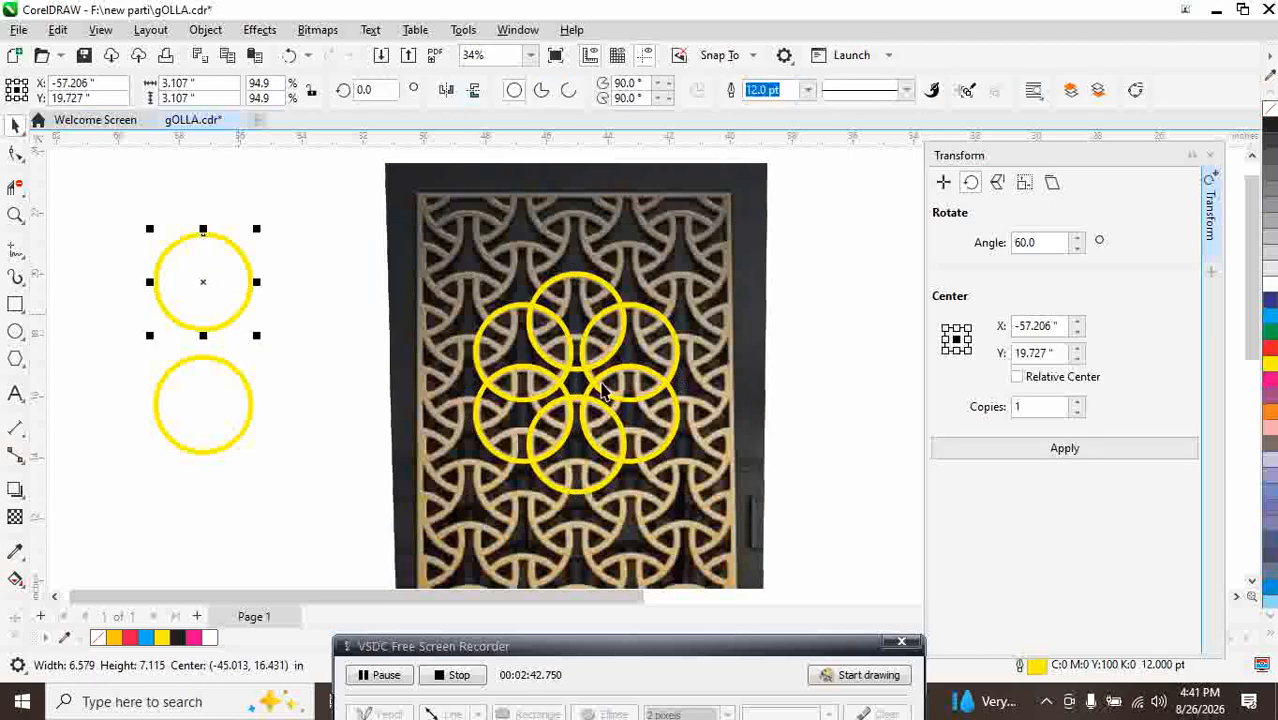
{"action": "left_click", "coordinate": [572, 276], "text": "shift"}
{"action": "key", "text": "c"}
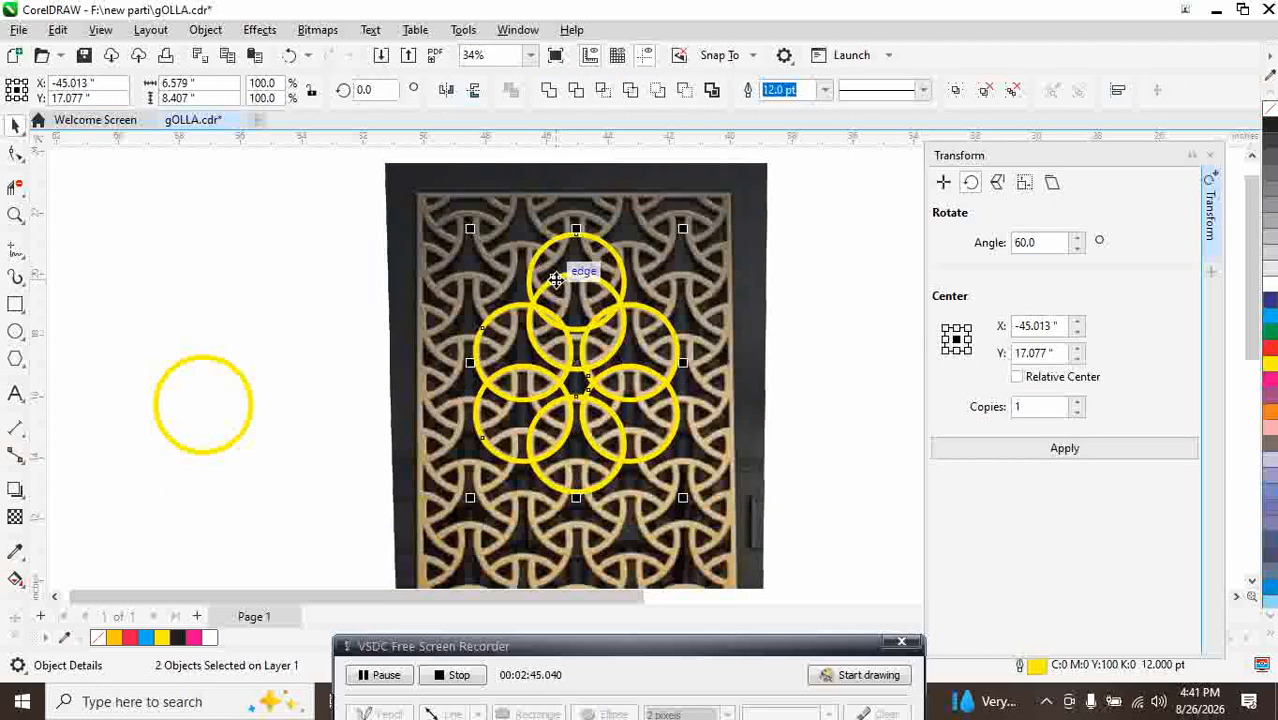
{"action": "key", "text": "e"}
{"action": "scroll", "coordinate": [620, 422], "scroll_direction": "up", "scroll_amount": 2}
{"action": "scroll", "coordinate": [672, 392], "scroll_direction": "down", "scroll_amount": 3}
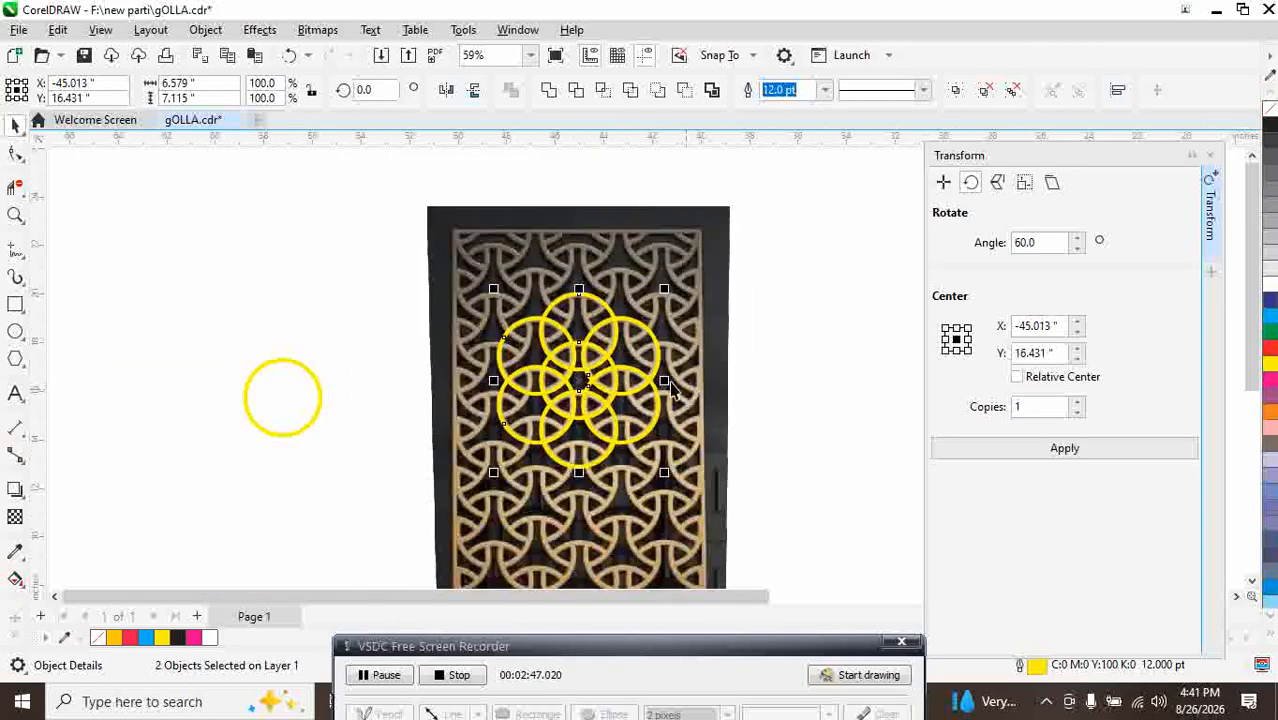
Move the spare circle aside and the seven-circle rosette off the photo into blank space, and give the rosette a black hairline outline
{"action": "left_click_drag", "start_coordinate": [320, 379], "coordinate": [168, 461]}
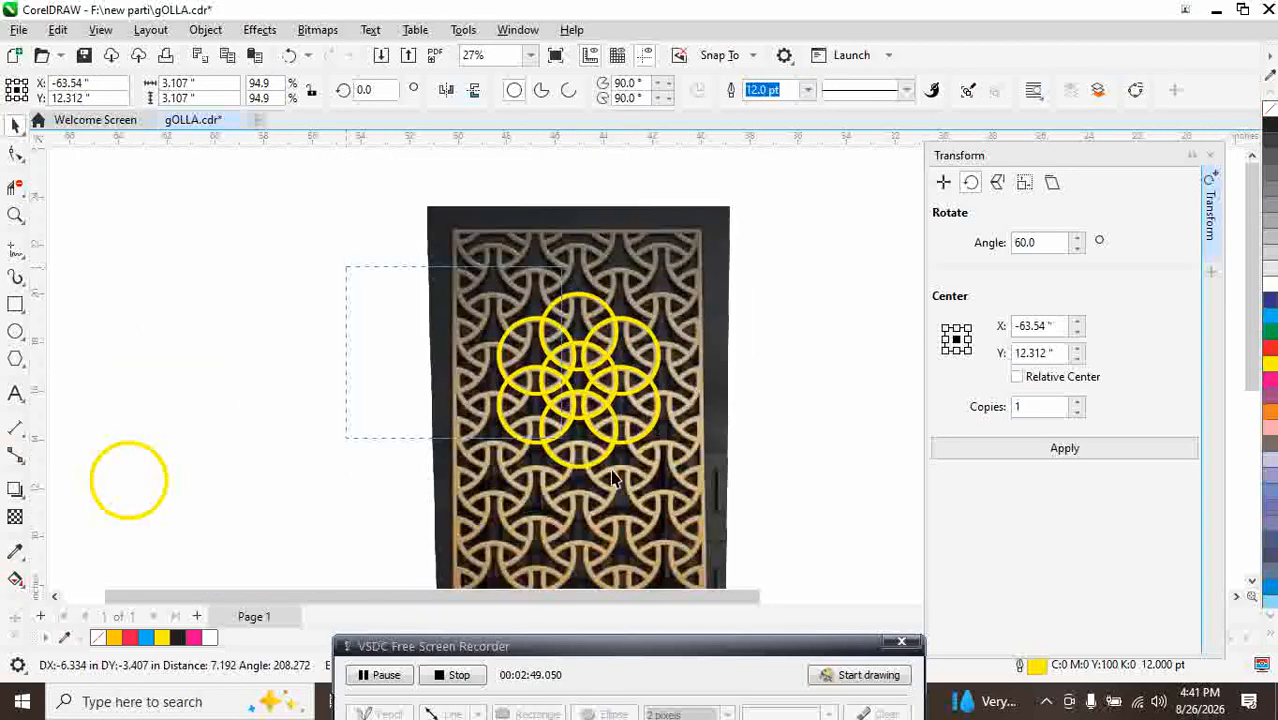
{"action": "left_click_drag", "start_coordinate": [585, 379], "coordinate": [288, 307]}
{"action": "right_click", "coordinate": [1268, 124]}
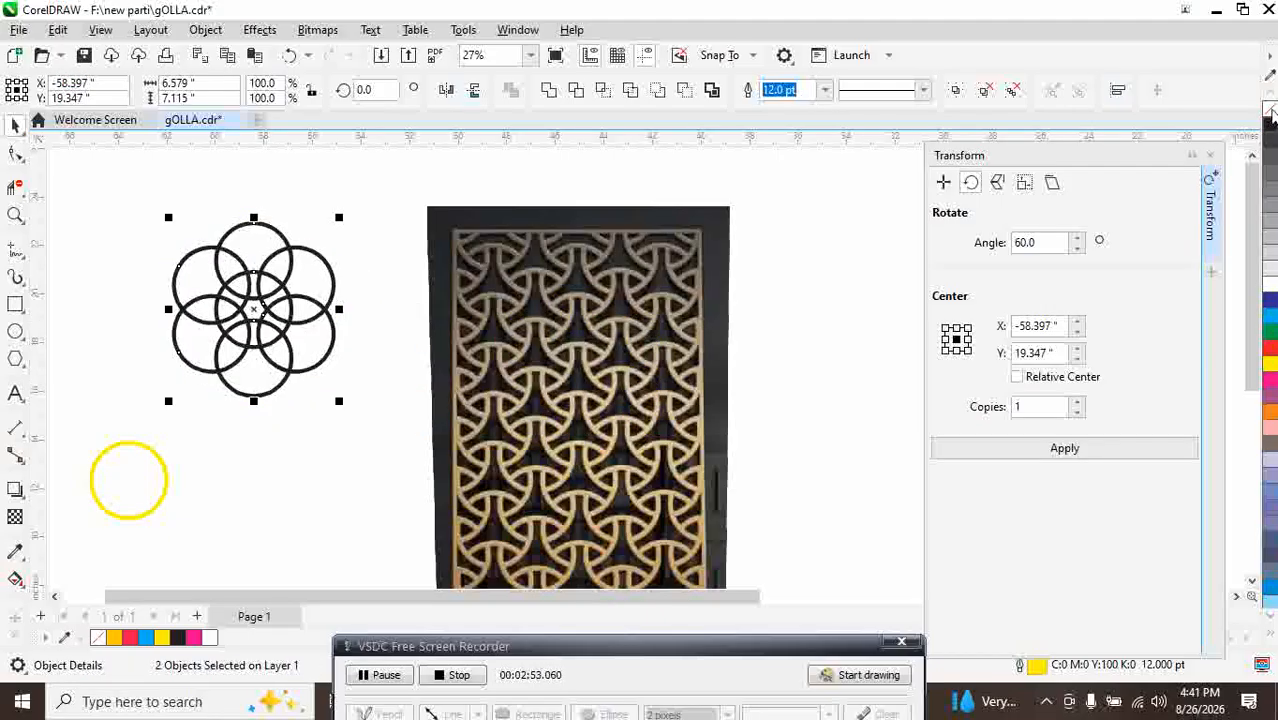
{"action": "left_click", "coordinate": [825, 90]}
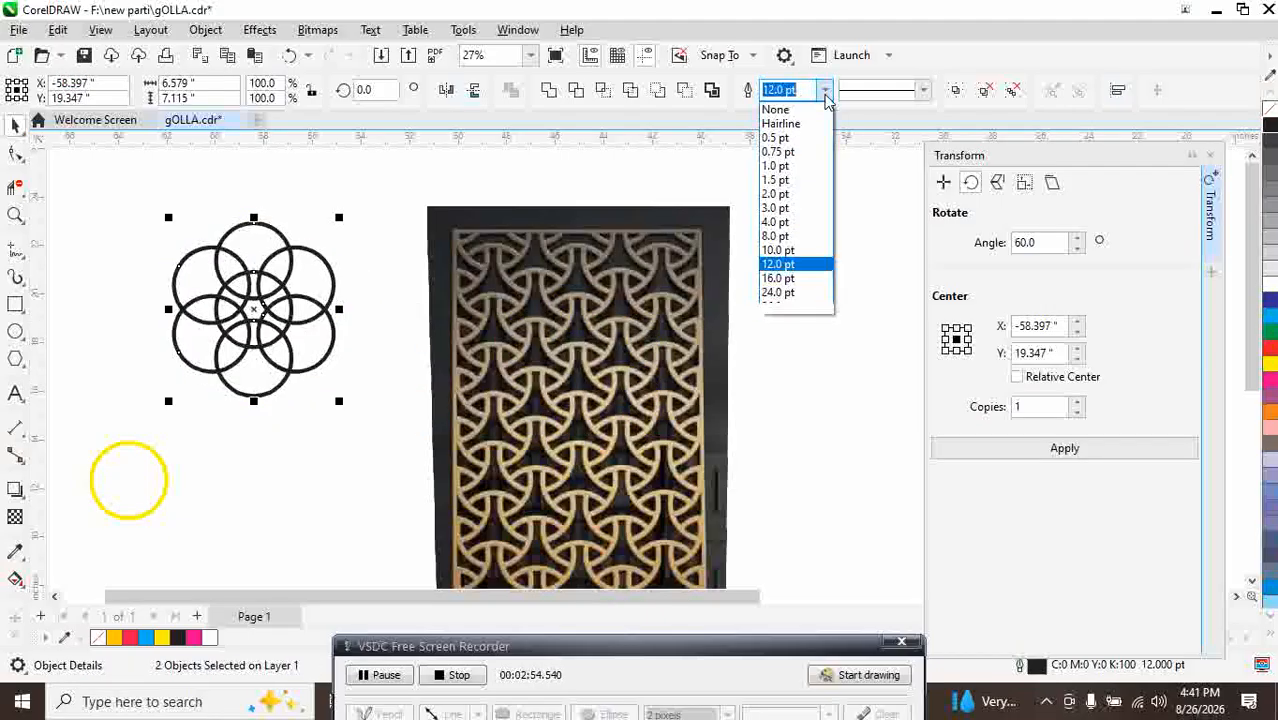
{"action": "left_click", "coordinate": [781, 123]}
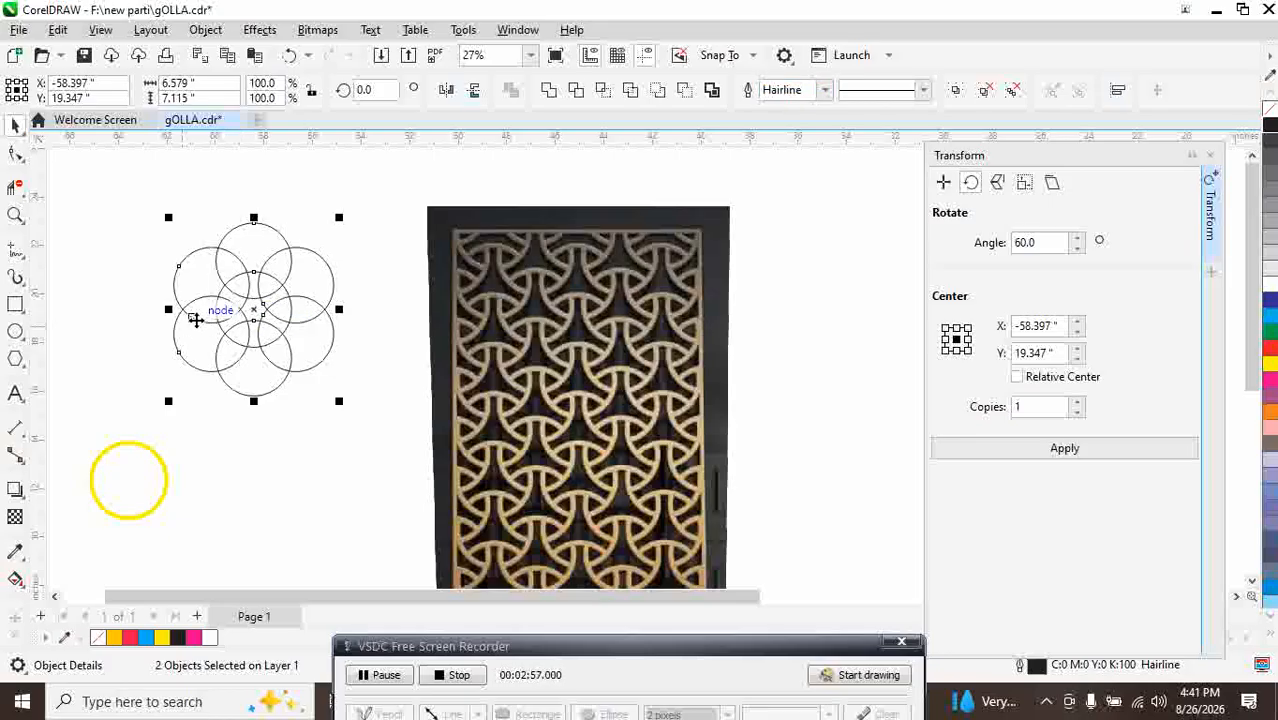
{"action": "key", "text": "z"}
{"action": "left_click_drag", "start_coordinate": [104, 186], "coordinate": [741, 533]}
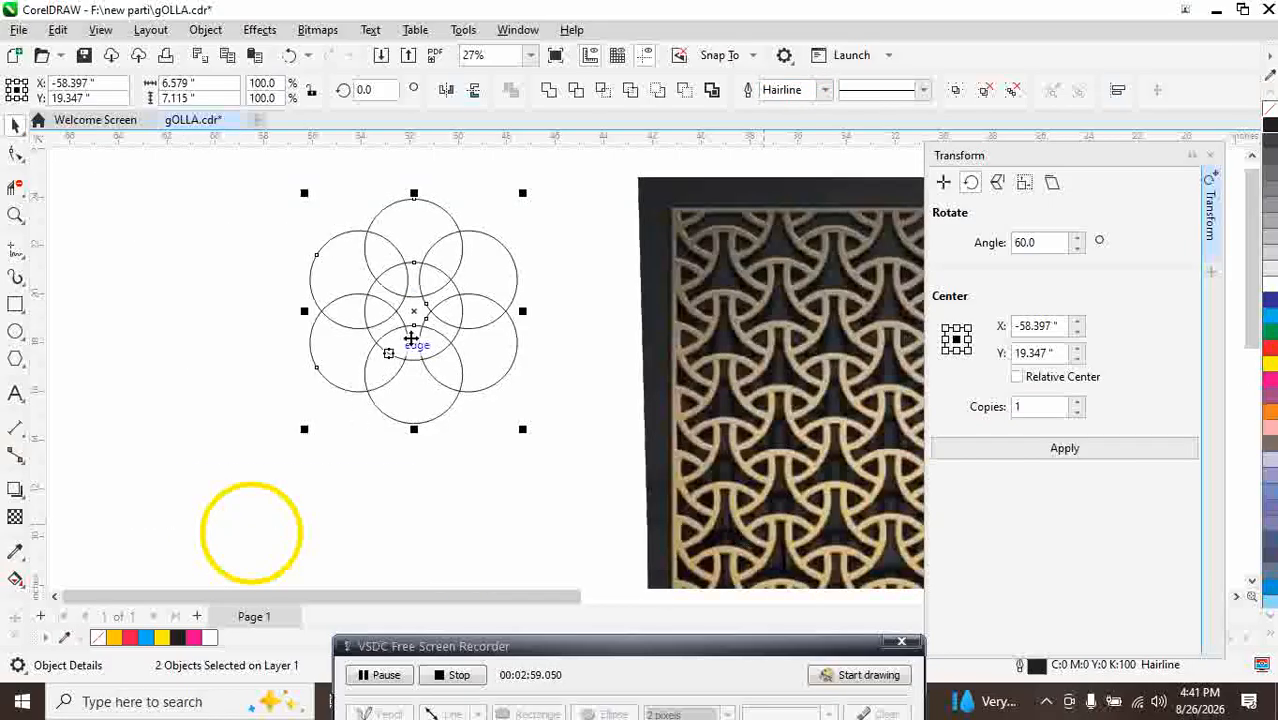
{"action": "left_click_drag", "start_coordinate": [417, 314], "coordinate": [621, 427]}
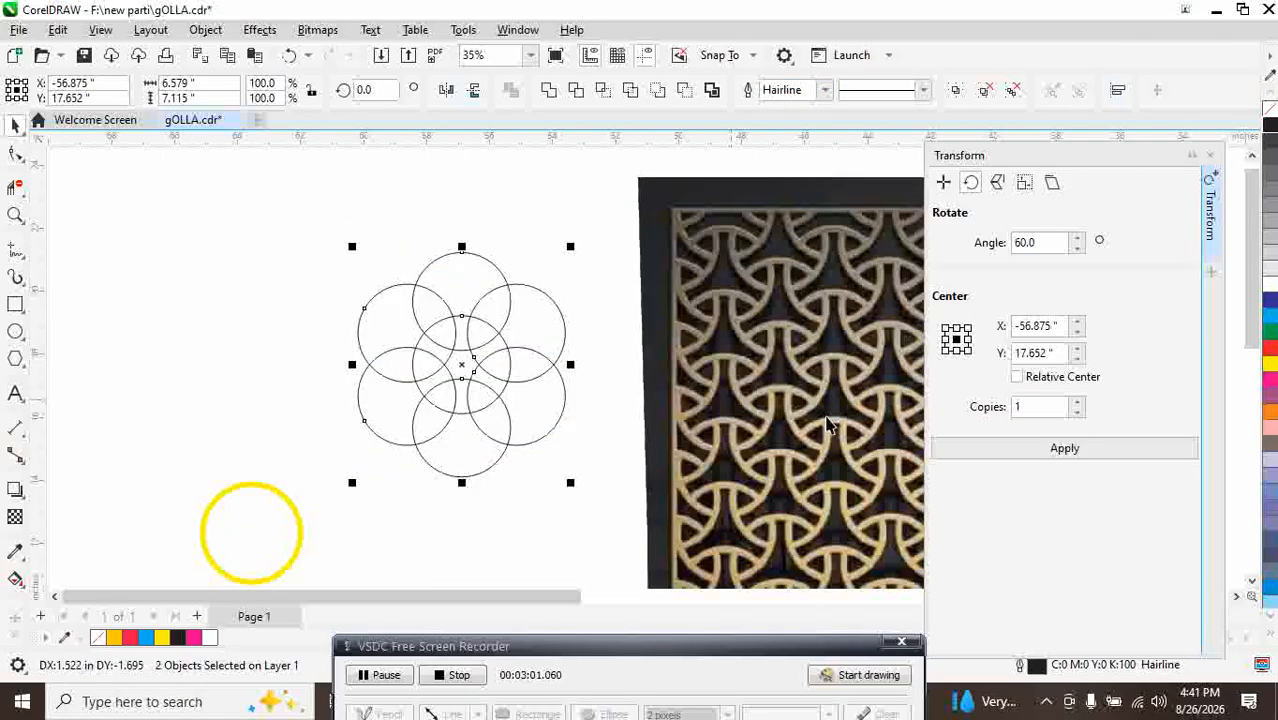
Remove every arc of the six outer circles lying outside the rosette's central circle with the Virtual Segment Delete tool
{"action": "left_click", "coordinate": [16, 188]}
{"action": "left_click", "coordinate": [128, 232]}
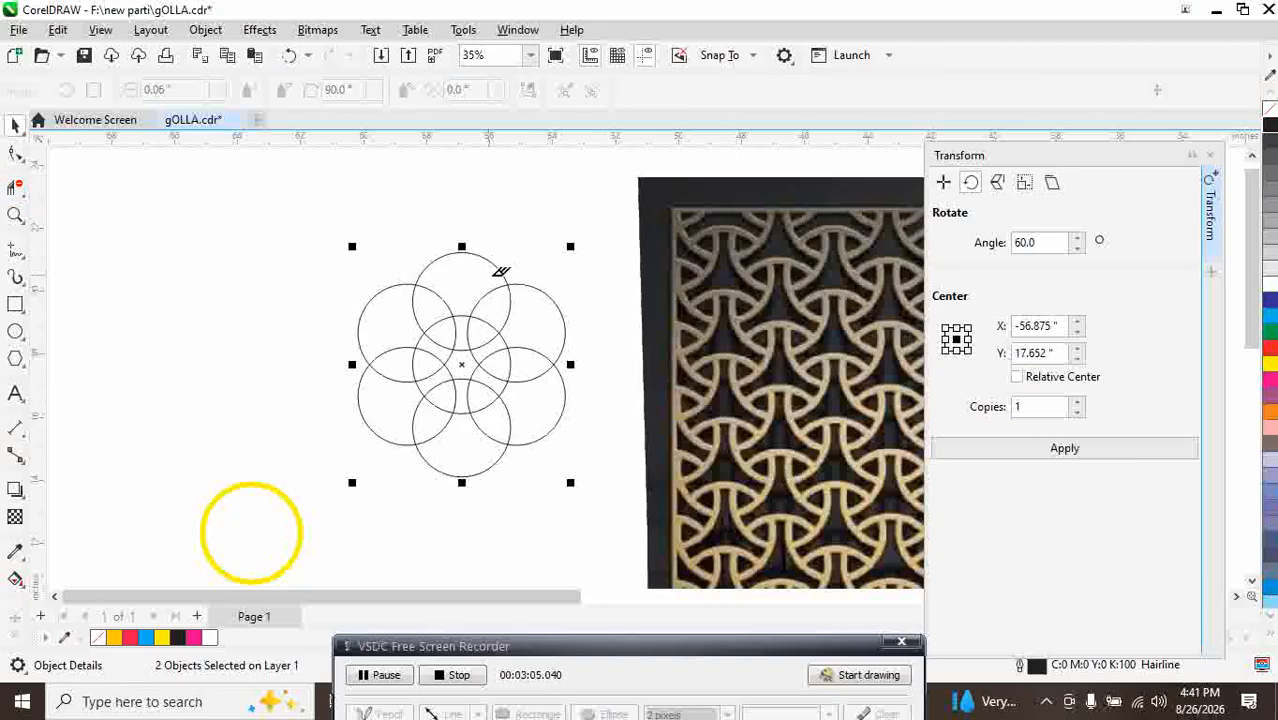
{"action": "left_click_drag", "start_coordinate": [350, 238], "coordinate": [525, 460]}
{"action": "left_click_drag", "start_coordinate": [545, 518], "coordinate": [393, 433]}
{"action": "left_click_drag", "start_coordinate": [316, 279], "coordinate": [385, 434]}
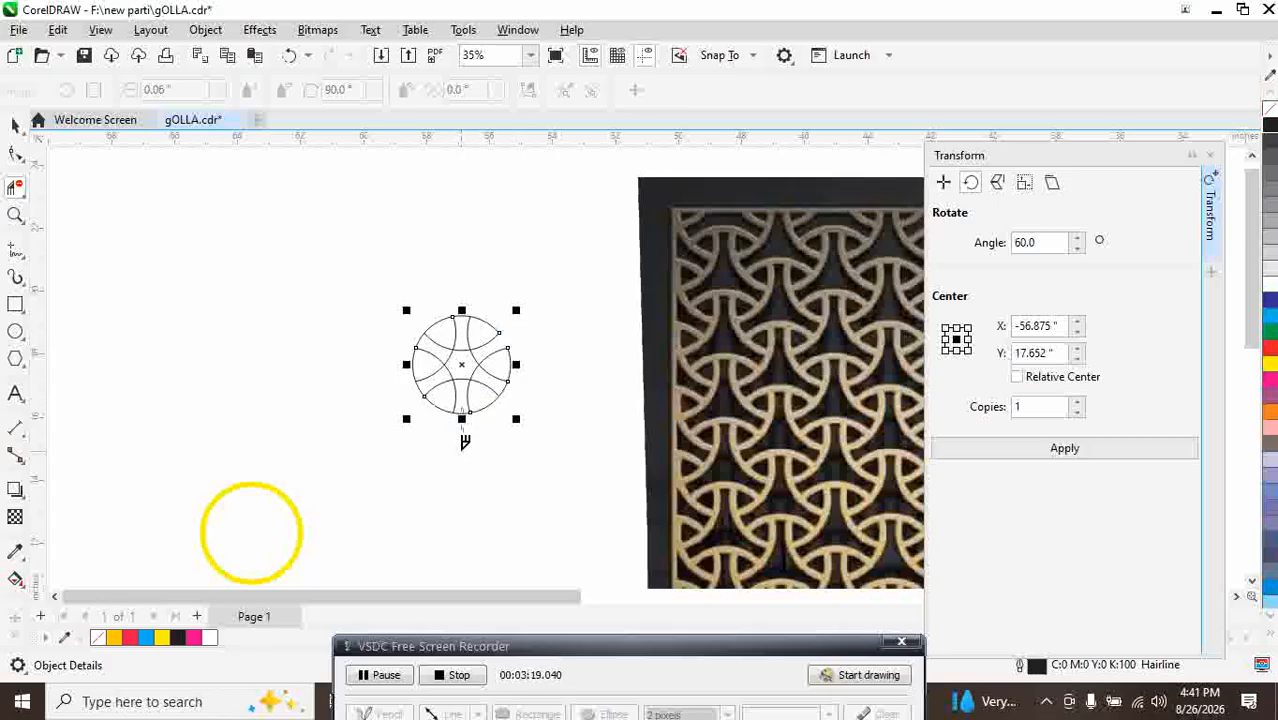
Delete the unwanted inner arcs and three short rim segments so the circle forms a three-armed motif with an open triangular centre
{"action": "left_click", "coordinate": [431, 342]}
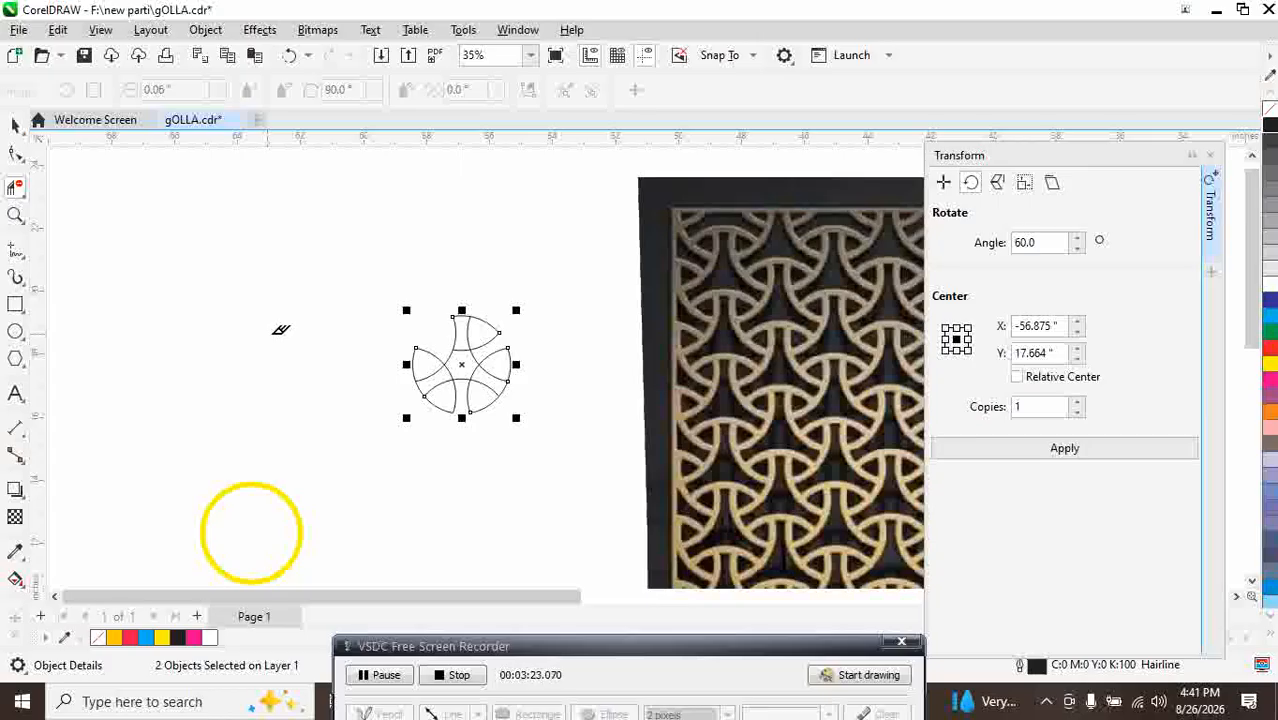
{"action": "key", "text": "ctrl+z"}
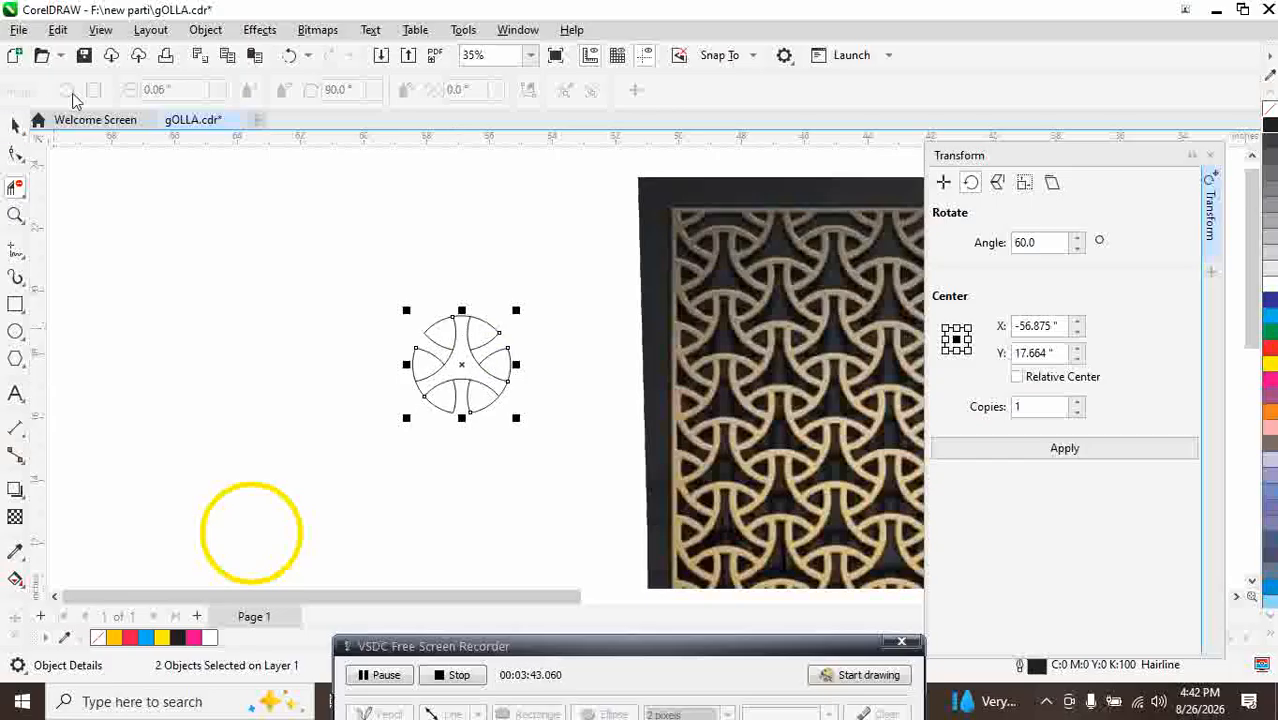
{"action": "left_click", "coordinate": [322, 370]}
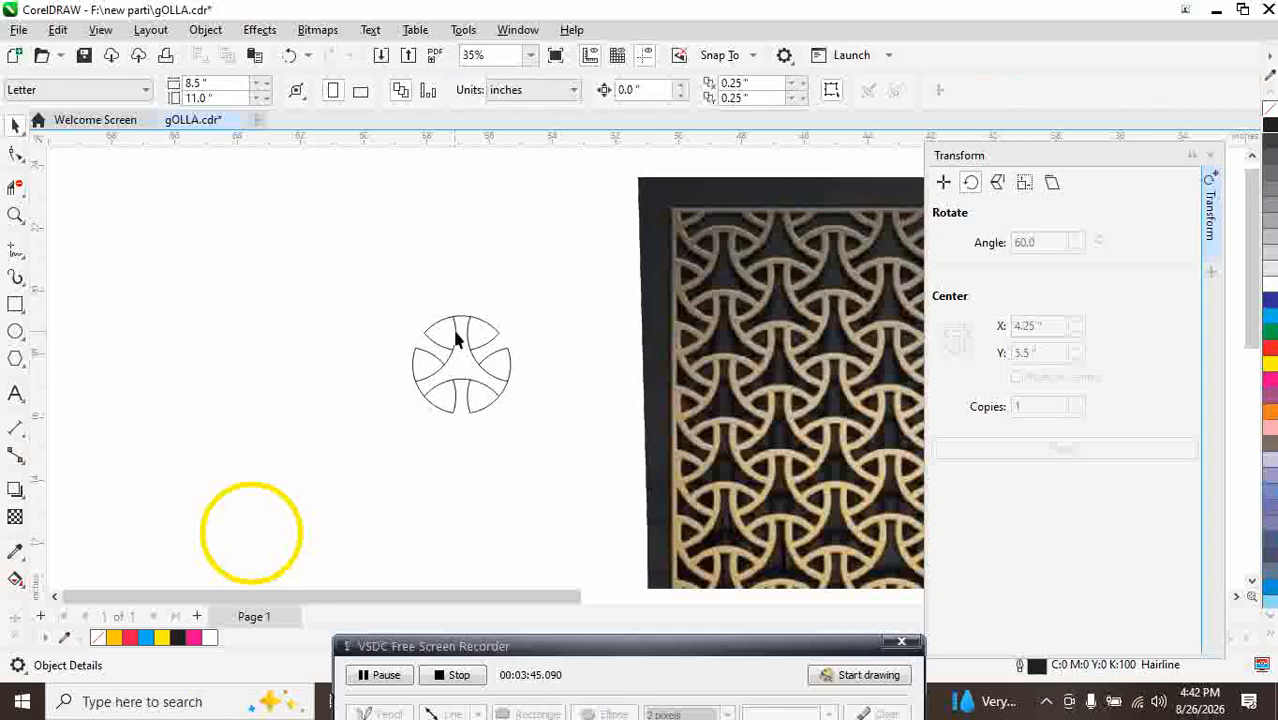
Move the trimmed circular motif to the blank area just right of the door photo and close the Transform docker
{"action": "scroll", "coordinate": [452, 325], "scroll_direction": "down", "scroll_amount": 2}
{"action": "scroll", "coordinate": [452, 325], "scroll_direction": "down", "scroll_amount": 1}
{"action": "left_click_drag", "start_coordinate": [494, 383], "coordinate": [502, 372]}
{"action": "left_click", "coordinate": [414, 280]}
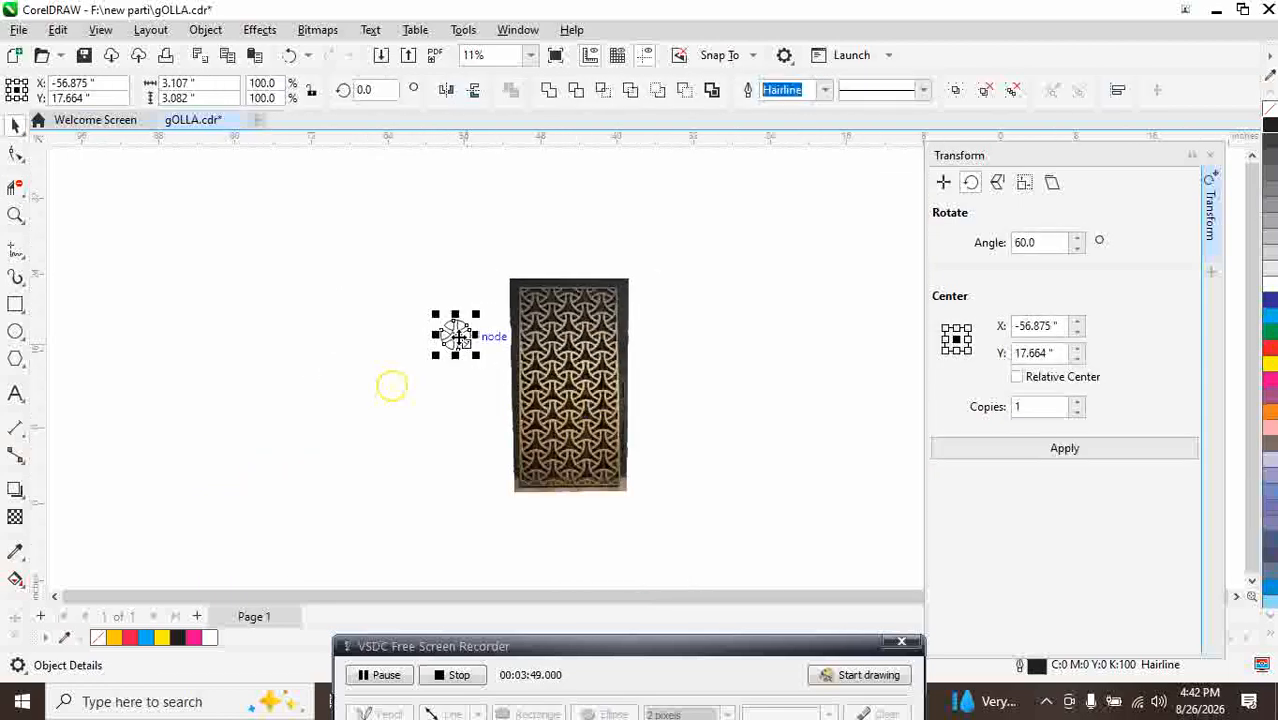
{"action": "left_click_drag", "start_coordinate": [456, 337], "coordinate": [656, 304]}
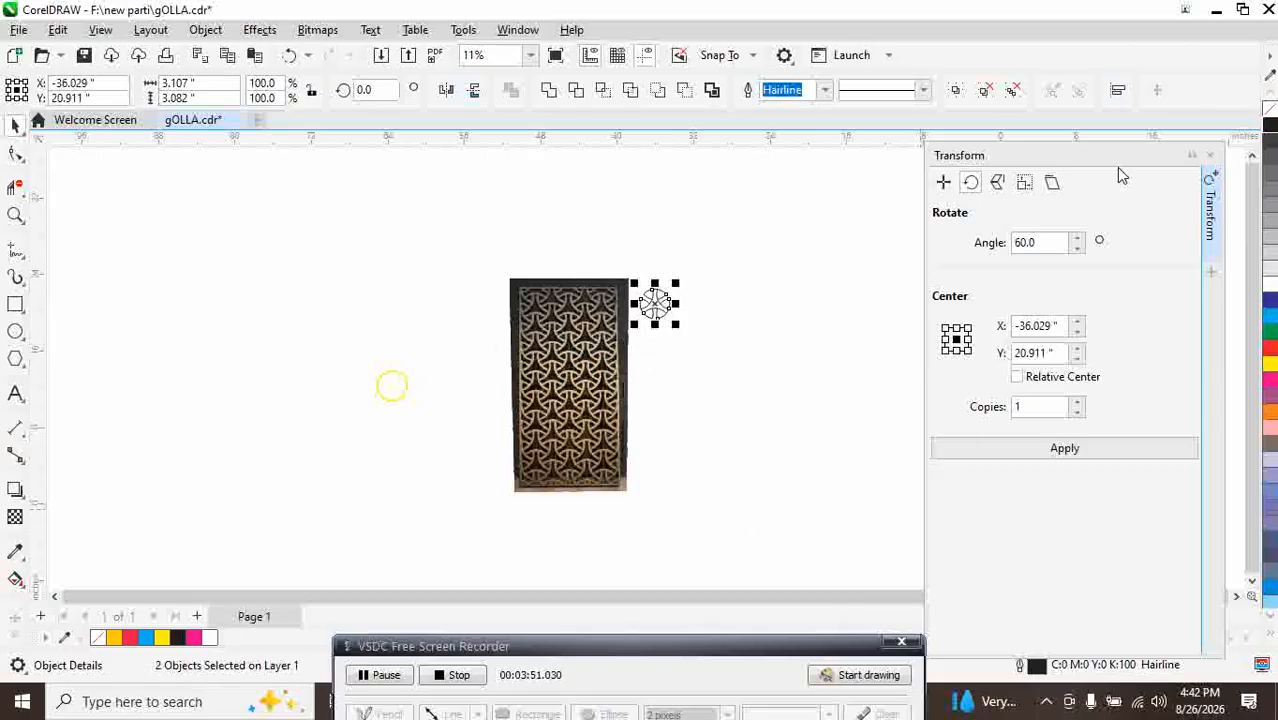
{"action": "left_click", "coordinate": [1207, 160]}
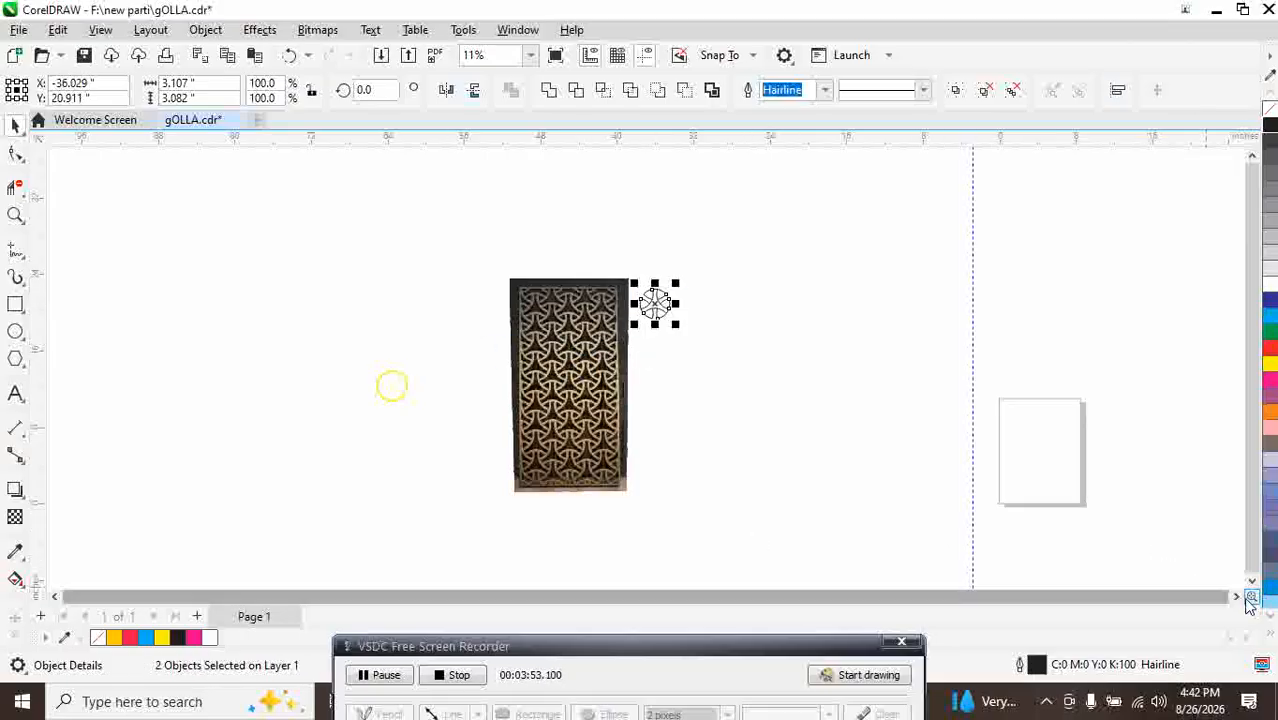
Set the outline width of the trimmed circular motif to 12 pt
{"action": "left_click", "coordinate": [1237, 598]}
{"action": "left_click", "coordinate": [1237, 598]}
{"action": "left_click", "coordinate": [1237, 598]}
{"action": "scroll", "coordinate": [286, 322], "scroll_direction": "up", "scroll_amount": 3}
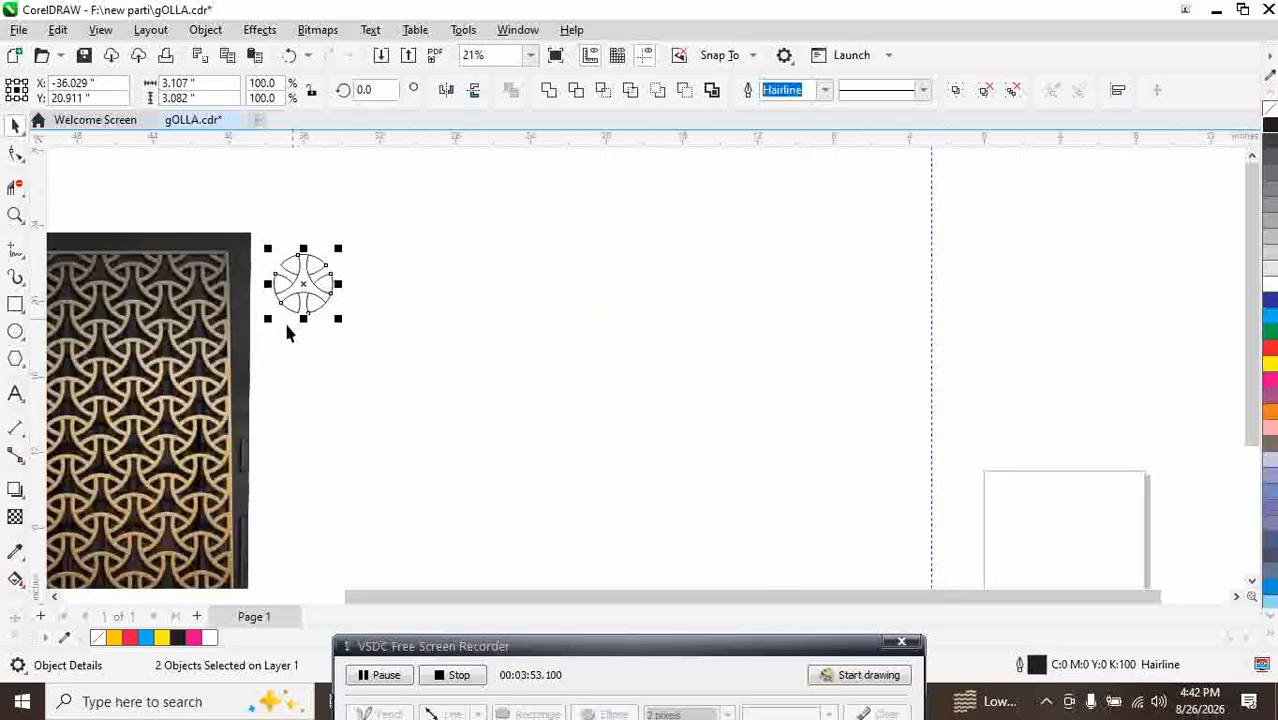
{"action": "left_click_drag", "start_coordinate": [326, 235], "coordinate": [326, 236]}
{"action": "left_click", "coordinate": [824, 90]}
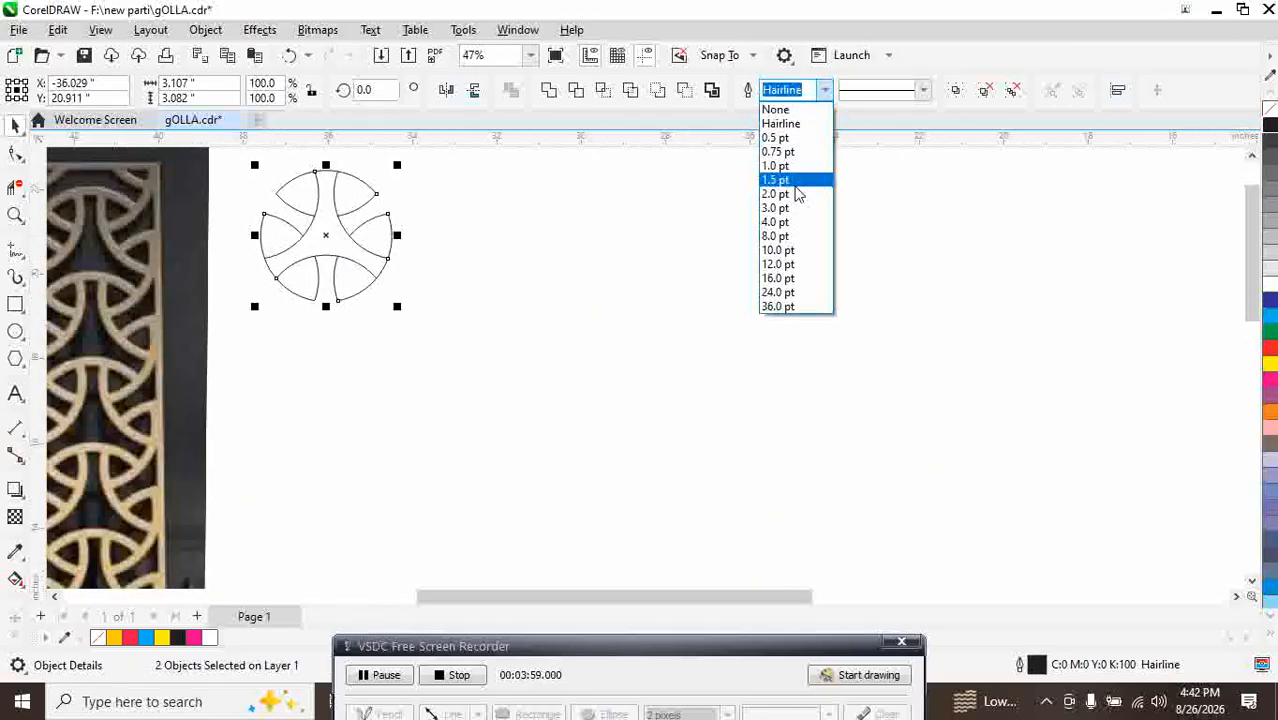
{"action": "left_click", "coordinate": [782, 264]}
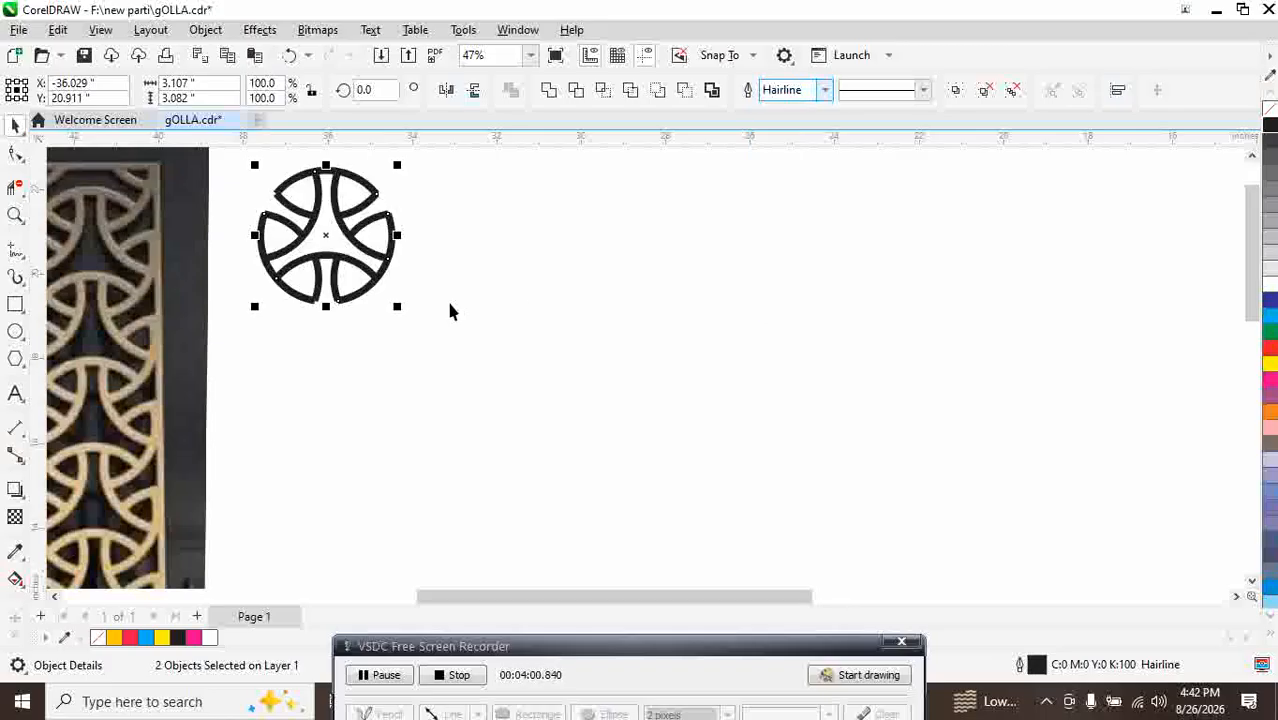
Place a copy of the motif's broken outer circle in the blank space to its right
{"action": "left_click", "coordinate": [441, 183]}
{"action": "scroll", "coordinate": [221, 170], "scroll_direction": "up", "scroll_amount": 2}
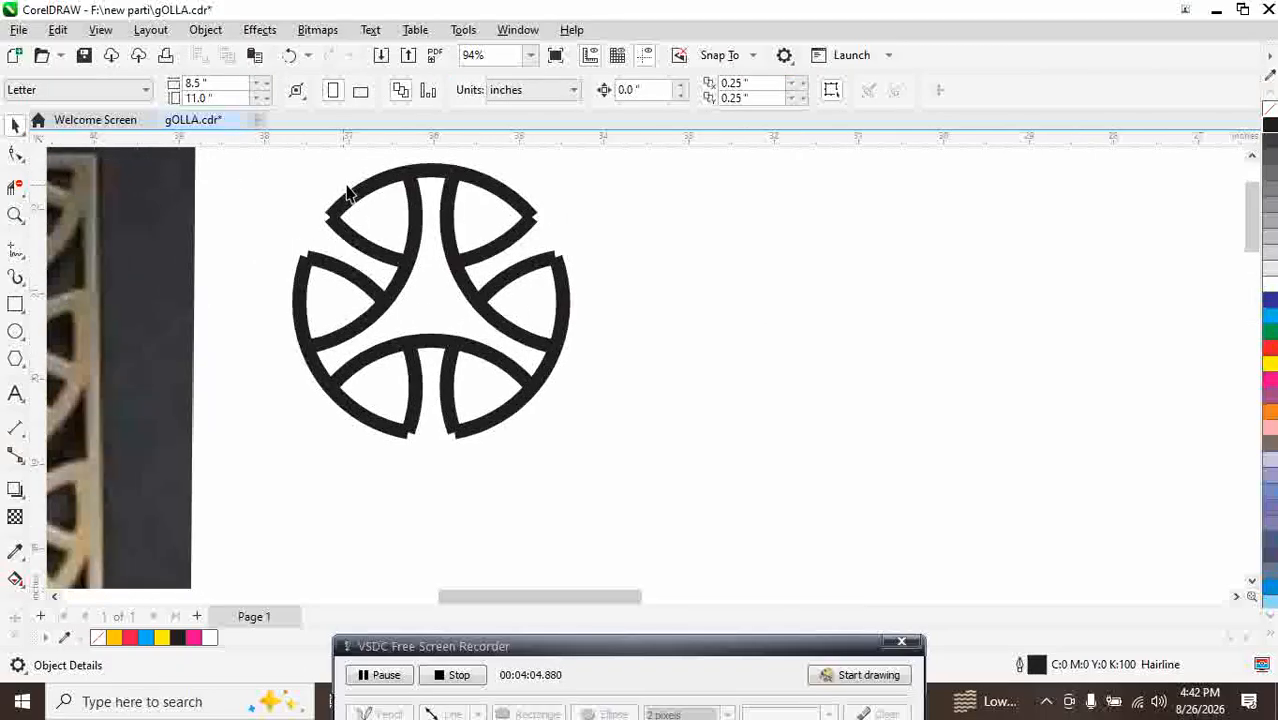
{"action": "left_click", "coordinate": [350, 193]}
{"action": "left_click_drag", "start_coordinate": [380, 184], "coordinate": [807, 244]}
{"action": "left_click", "coordinate": [267, 168]}
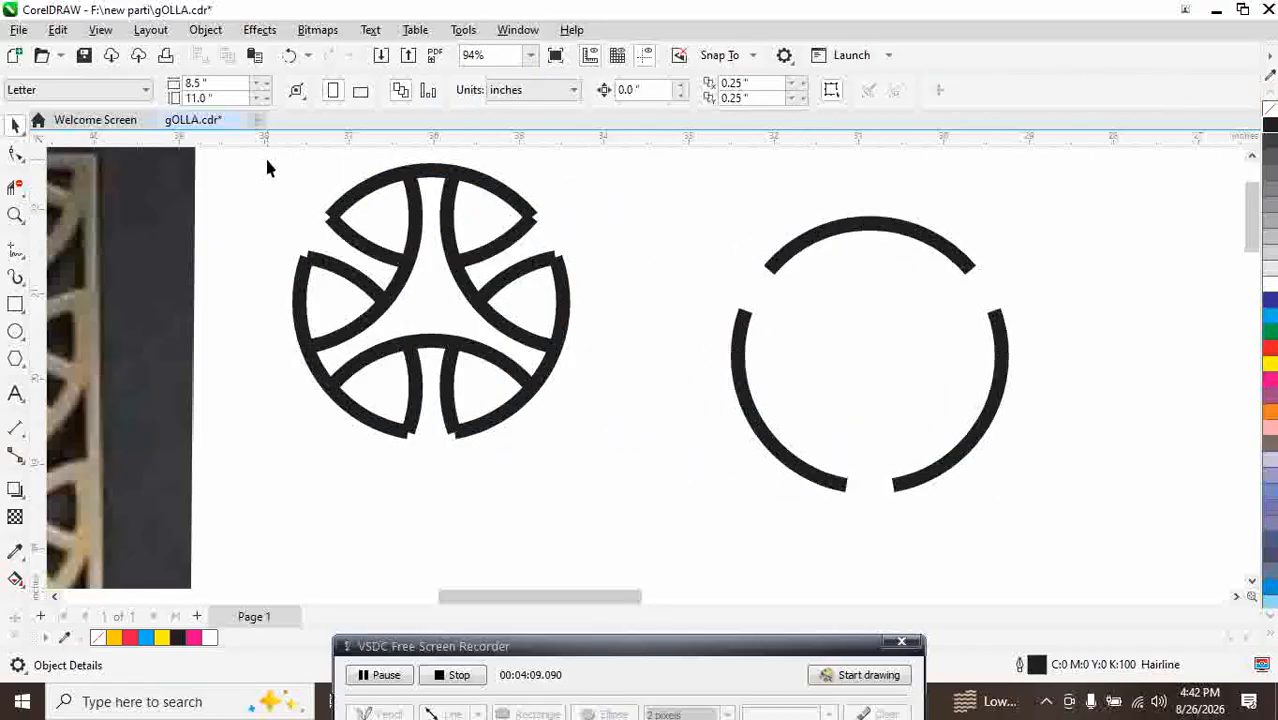
Weld the motif's arcs into a single curve and join the open end nodes at its four upper tips
{"action": "left_click_drag", "start_coordinate": [267, 165], "coordinate": [590, 490]}
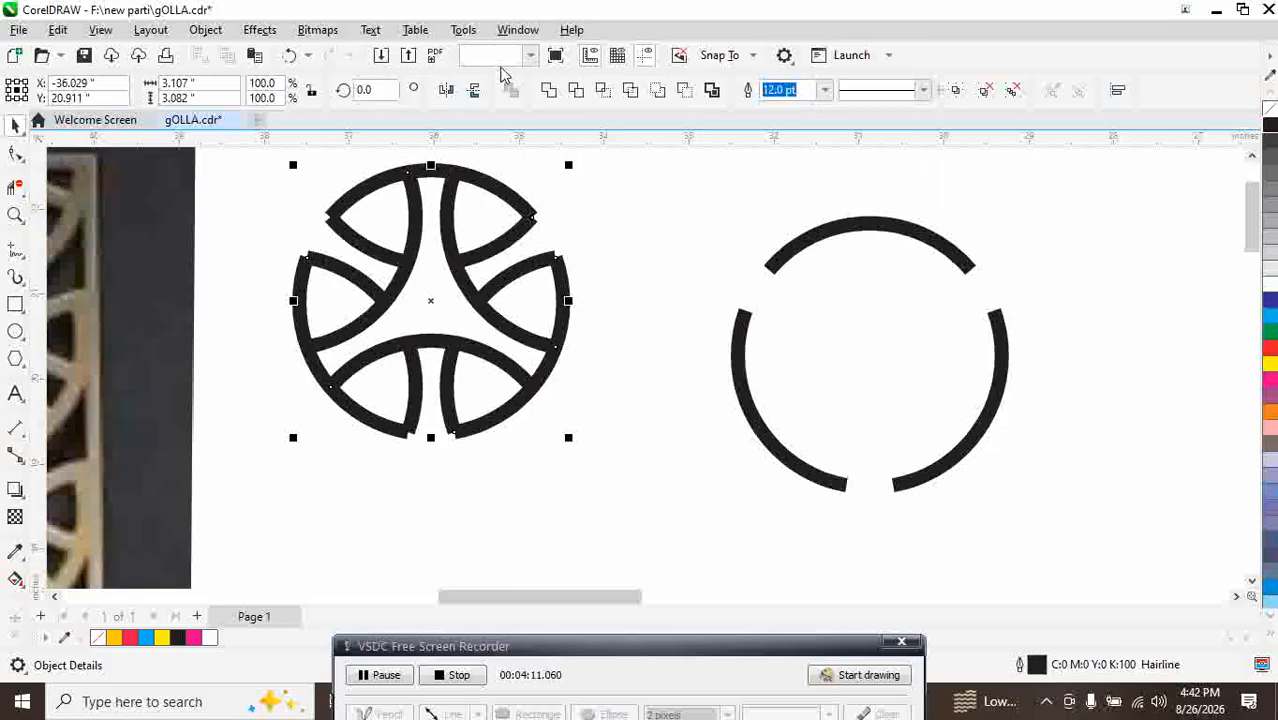
{"action": "left_click", "coordinate": [548, 91]}
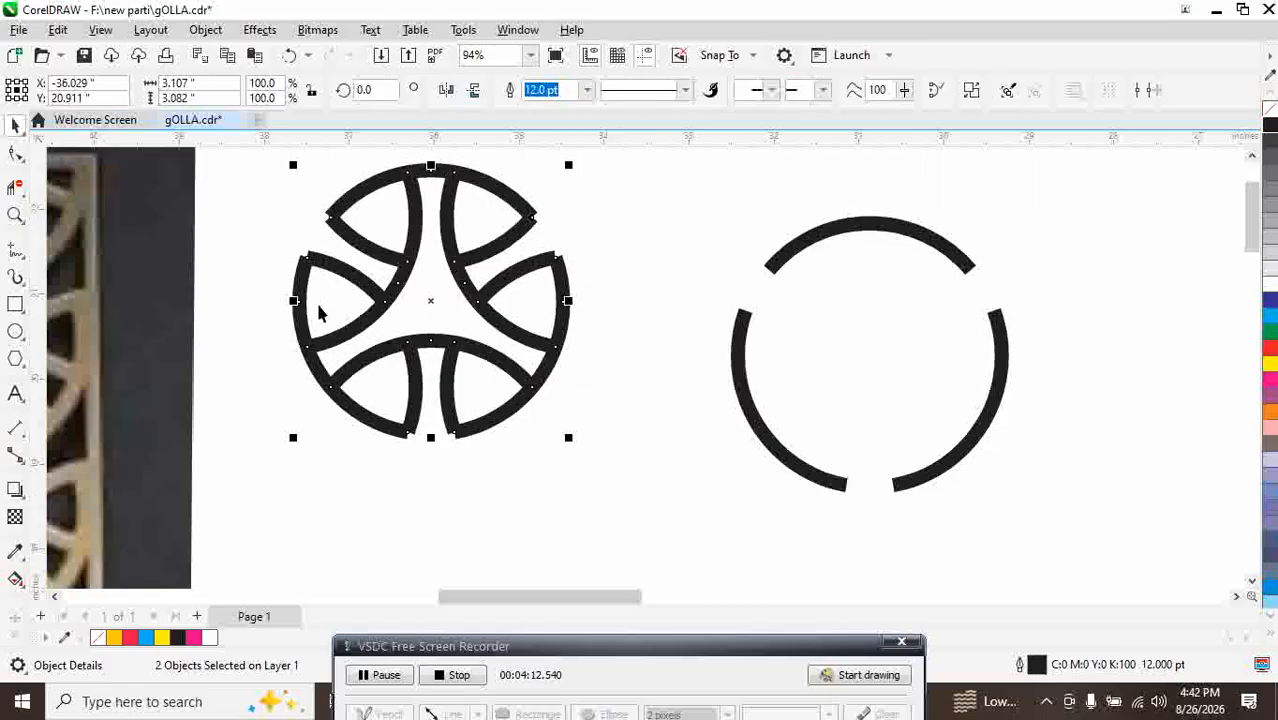
{"action": "left_click", "coordinate": [15, 153]}
{"action": "scroll", "coordinate": [320, 245], "scroll_direction": "up", "scroll_amount": 2}
{"action": "left_click_drag", "start_coordinate": [306, 211], "coordinate": [371, 271]}
{"action": "left_click", "coordinate": [190, 90]}
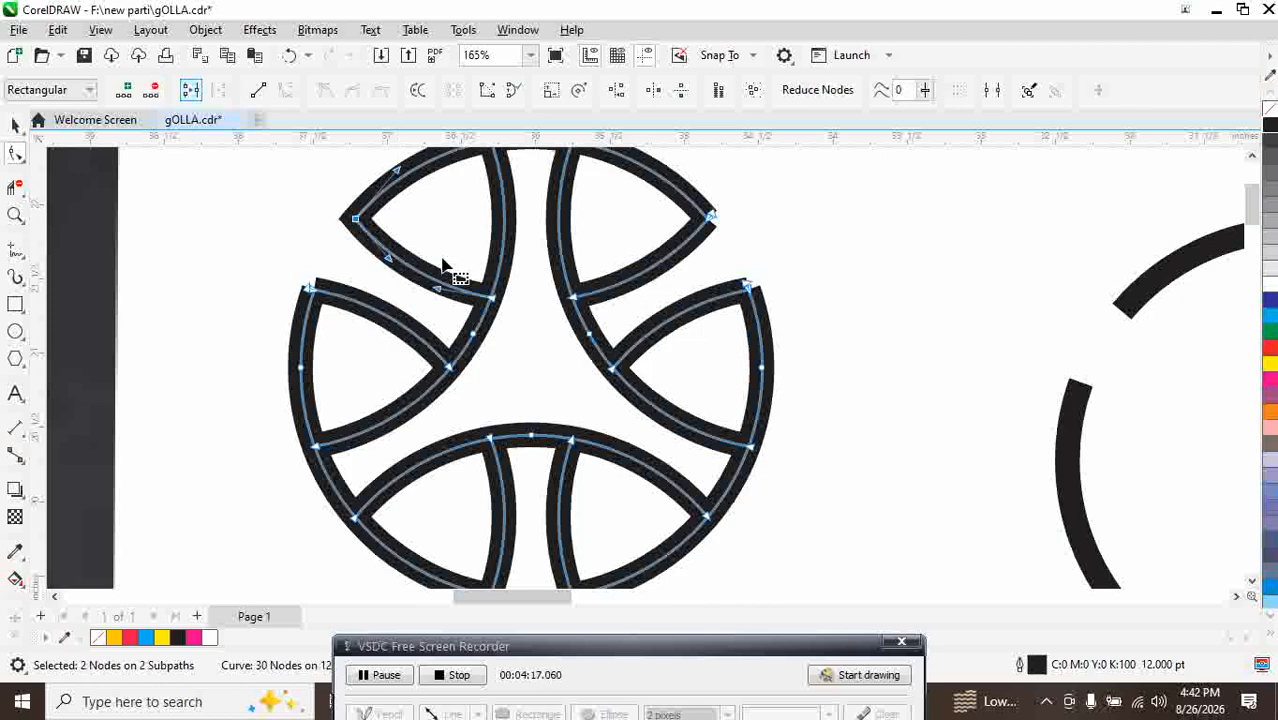
{"action": "left_click_drag", "start_coordinate": [658, 192], "coordinate": [746, 244]}
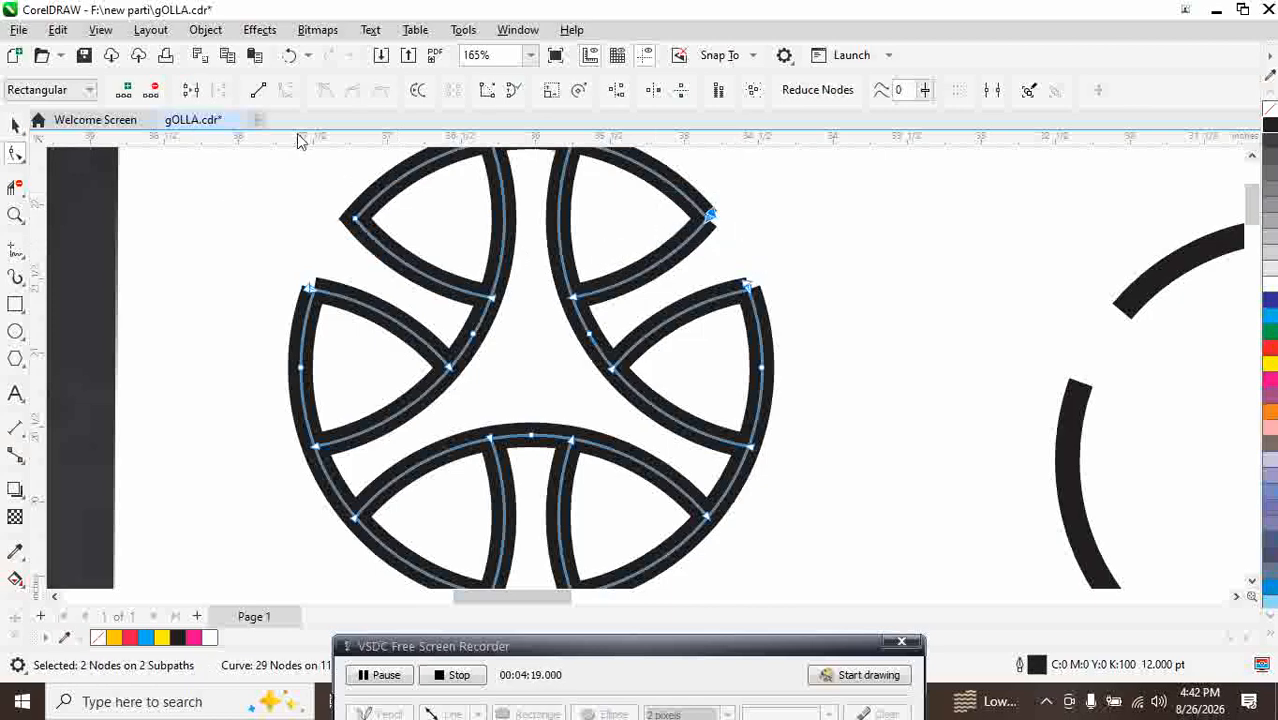
{"action": "left_click", "coordinate": [190, 90]}
{"action": "left_click_drag", "start_coordinate": [298, 240], "coordinate": [350, 330]}
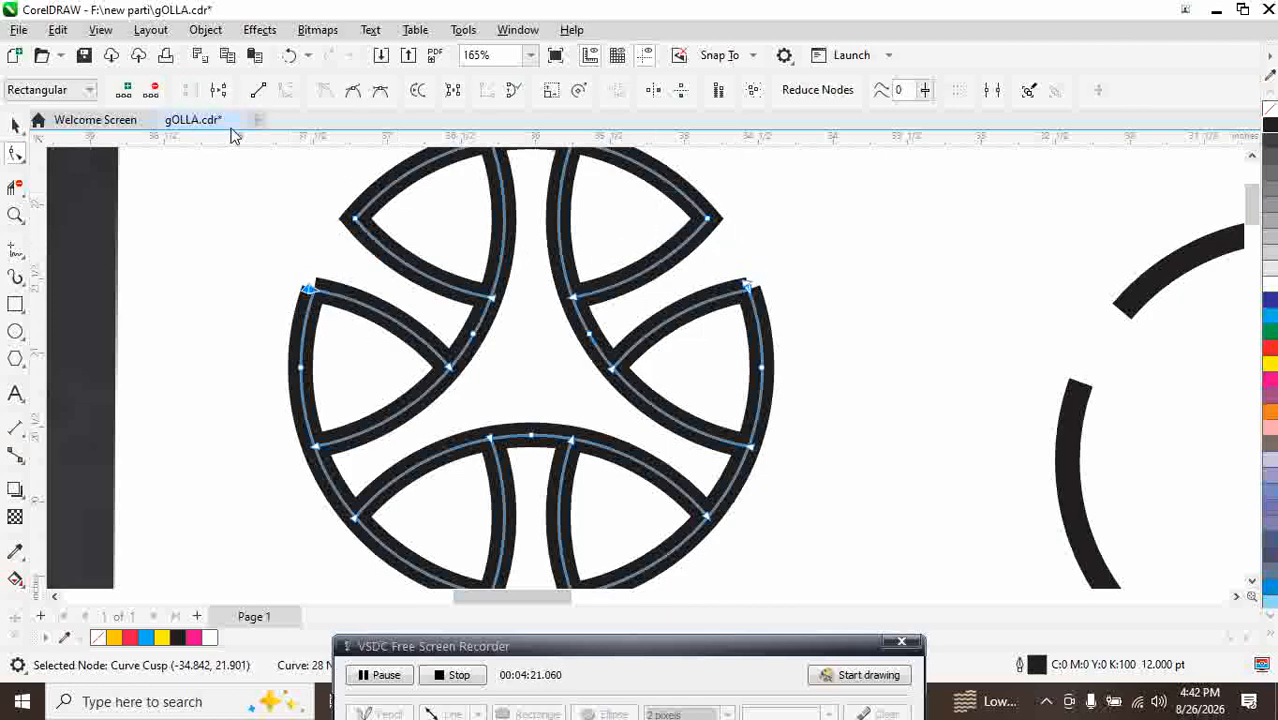
{"action": "left_click", "coordinate": [190, 90]}
{"action": "left_click_drag", "start_coordinate": [740, 275], "coordinate": [769, 311]}
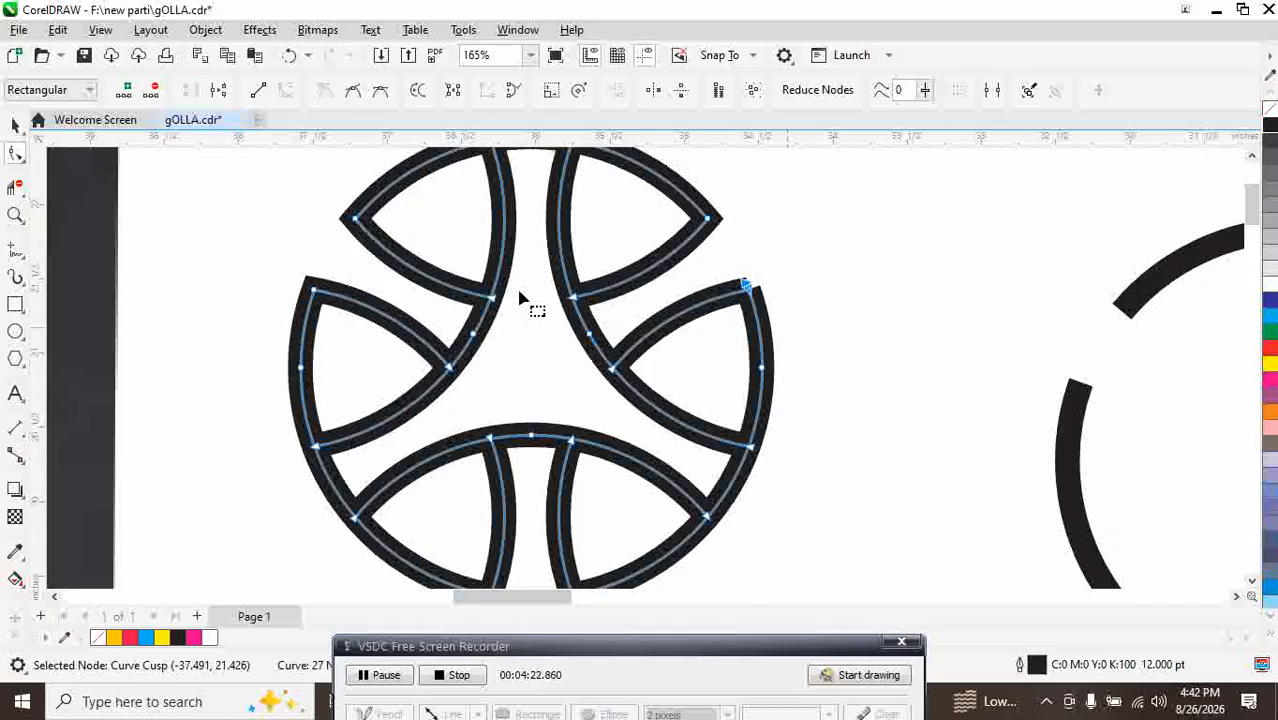
{"action": "left_click", "coordinate": [190, 91]}
Join the open end nodes at the motif's two bottom tips and finish node editing
{"action": "scroll", "coordinate": [457, 314], "scroll_direction": "down", "scroll_amount": 3}
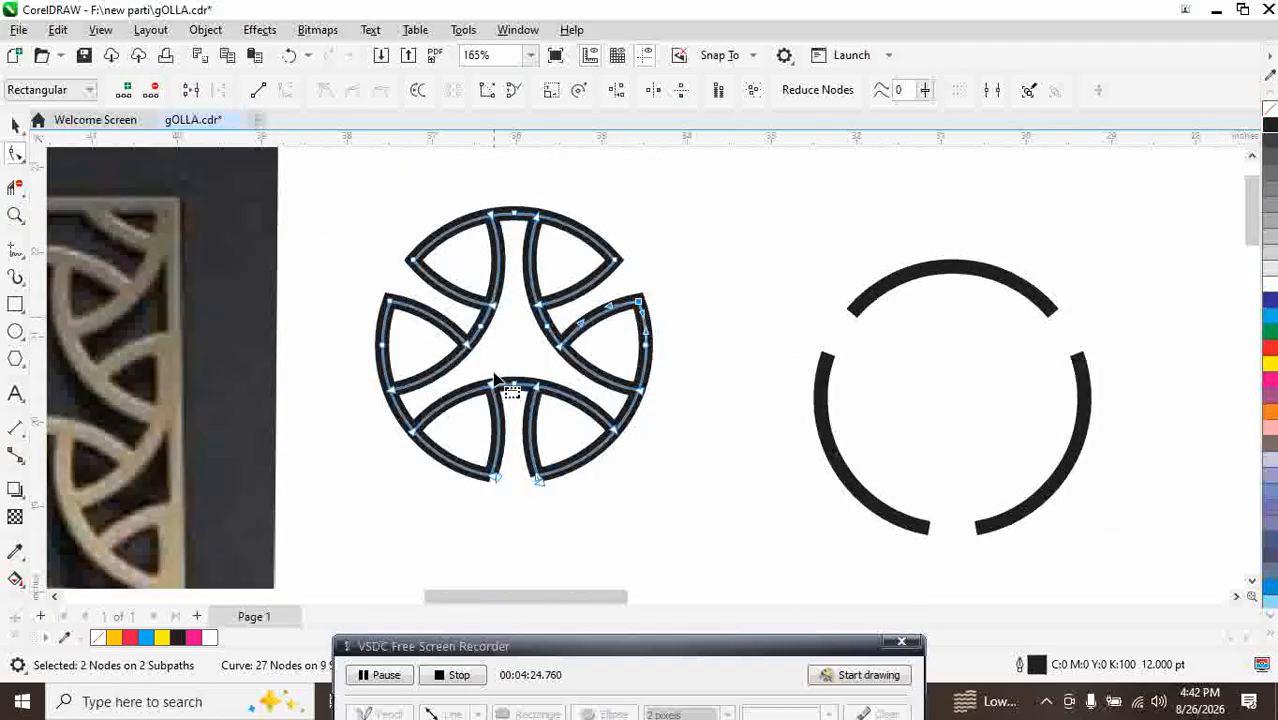
{"action": "left_click_drag", "start_coordinate": [470, 438], "coordinate": [514, 507]}
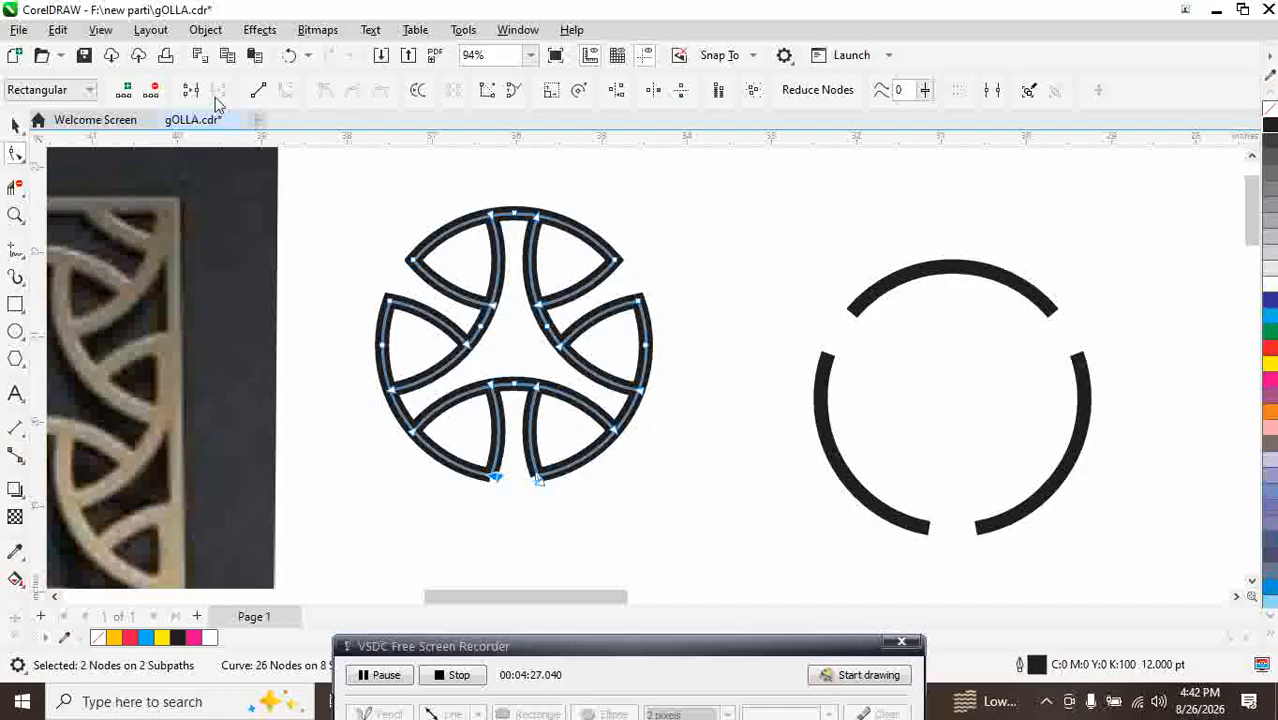
{"action": "left_click_drag", "start_coordinate": [506, 458], "coordinate": [565, 499]}
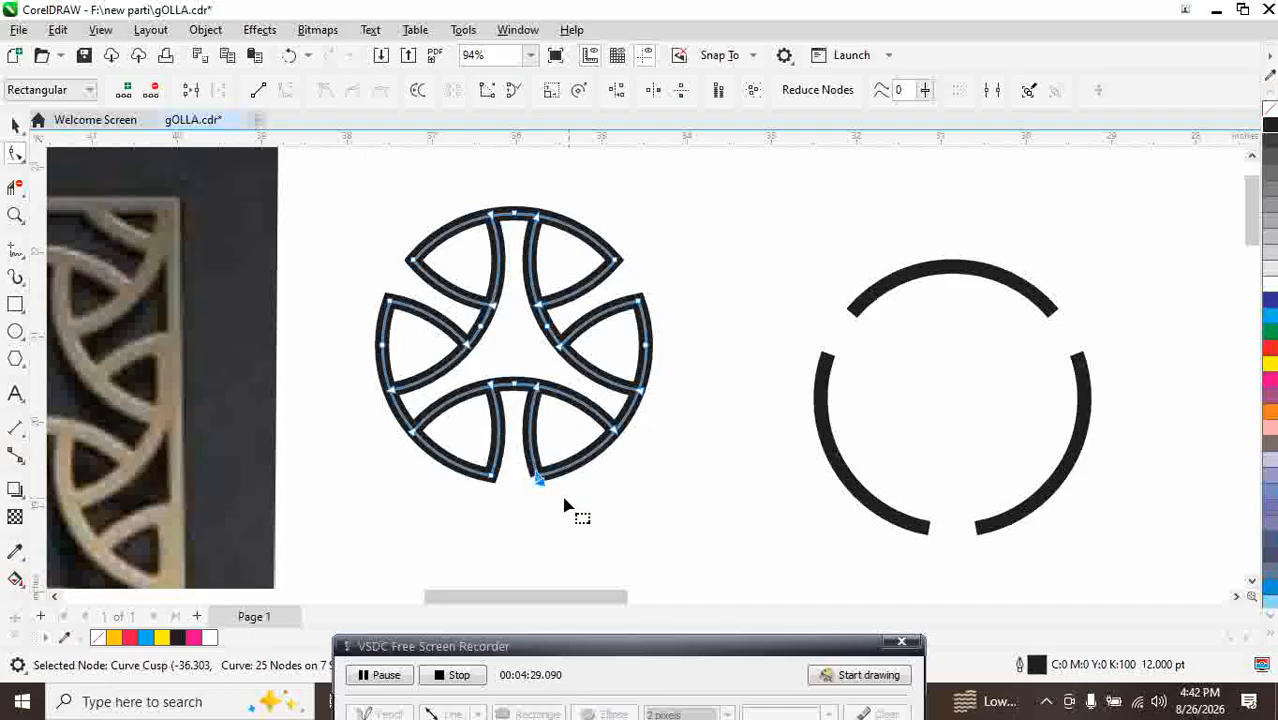
{"action": "left_click", "coordinate": [195, 92]}
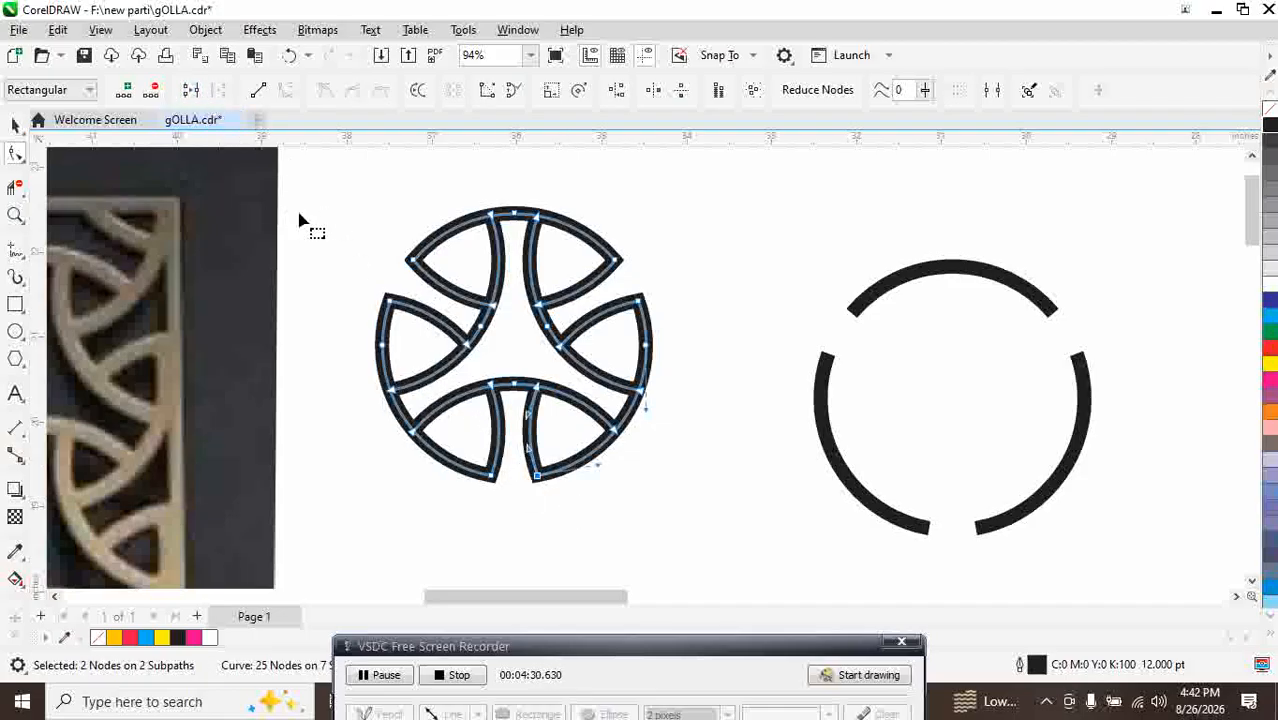
{"action": "left_click", "coordinate": [661, 311]}
{"action": "left_click", "coordinate": [15, 125]}
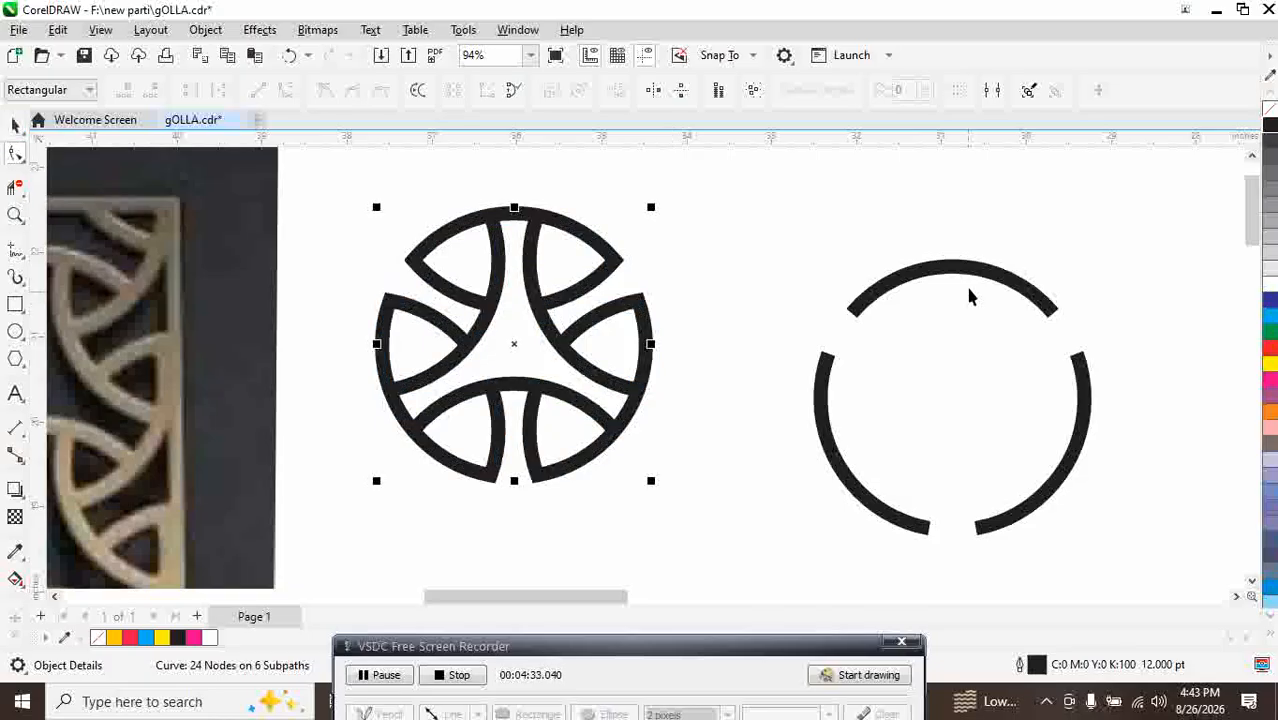
Move the spare broken circle farther down and to the right, away from the motif
{"action": "left_click", "coordinate": [966, 283]}
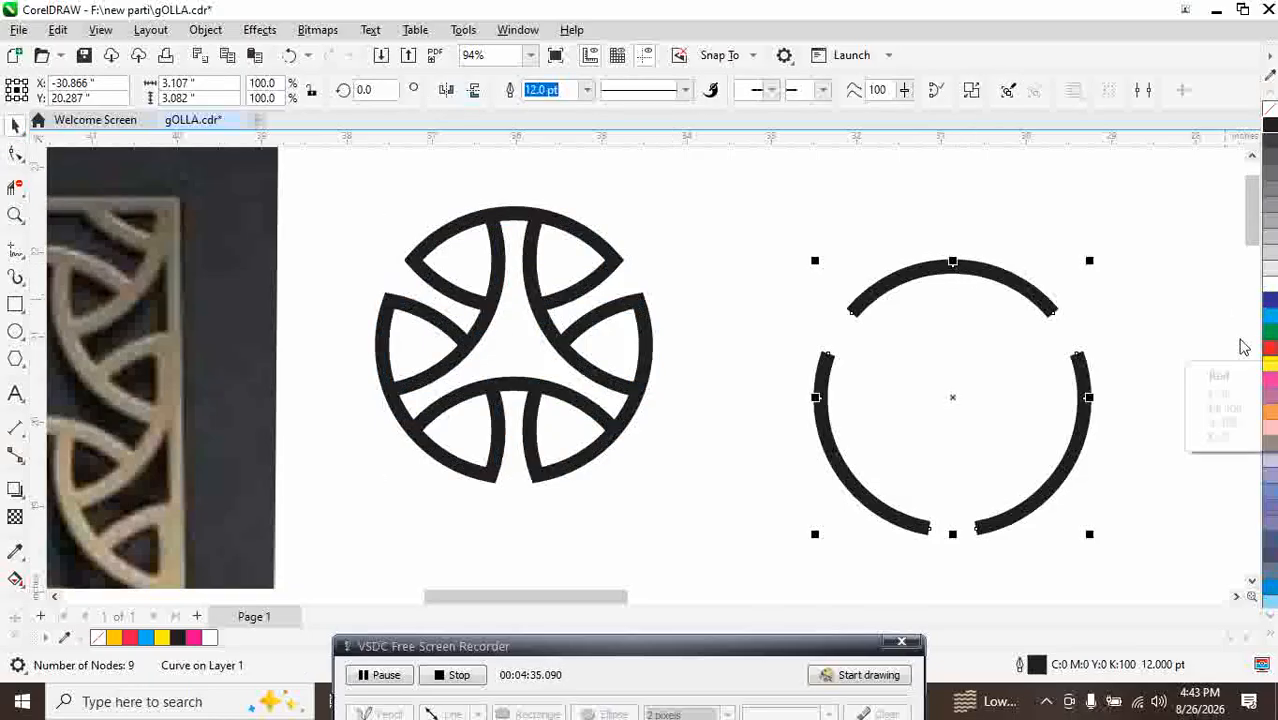
{"action": "scroll", "coordinate": [890, 300], "scroll_direction": "down", "scroll_amount": 2}
{"action": "left_click_drag", "start_coordinate": [893, 296], "coordinate": [973, 400]}
Place a copy of the motif about 1.74 inches right and 1.00 inch down, snapped node to node so the two motifs interlock
{"action": "left_click", "coordinate": [750, 366]}
{"action": "scroll", "coordinate": [843, 362], "scroll_direction": "up", "scroll_amount": 2}
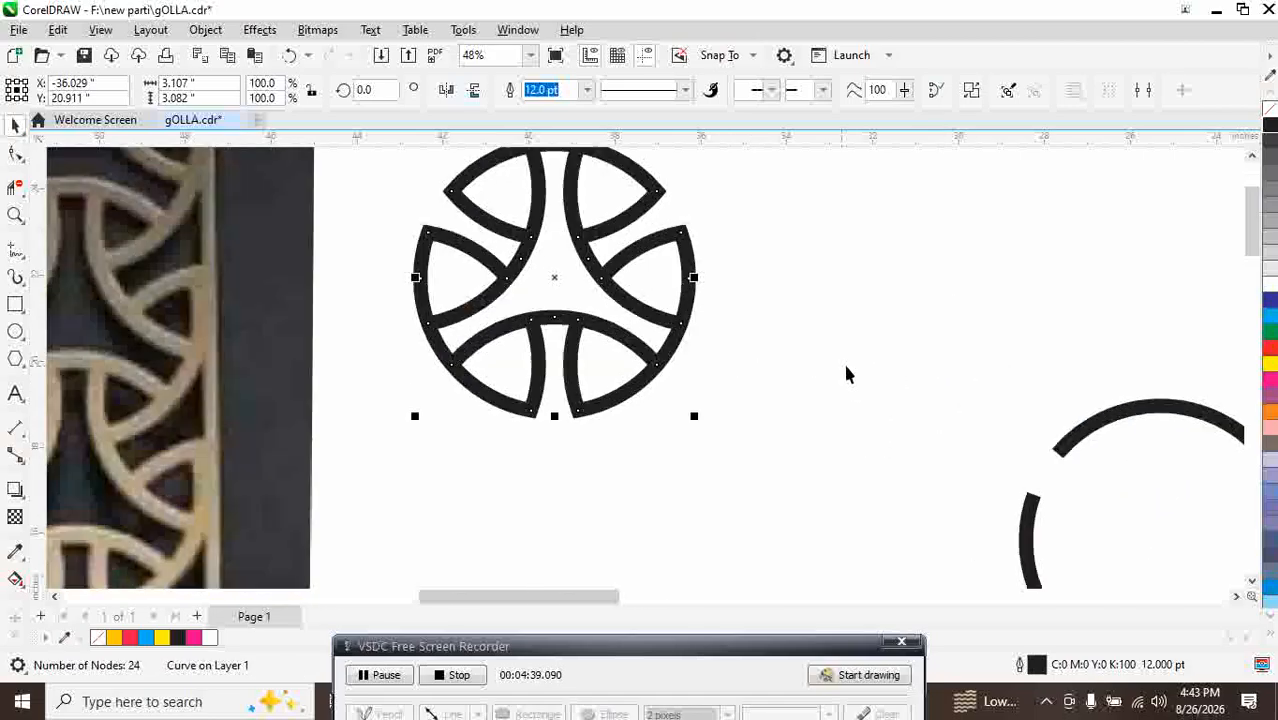
{"action": "scroll", "coordinate": [546, 346], "scroll_direction": "down", "scroll_amount": 2}
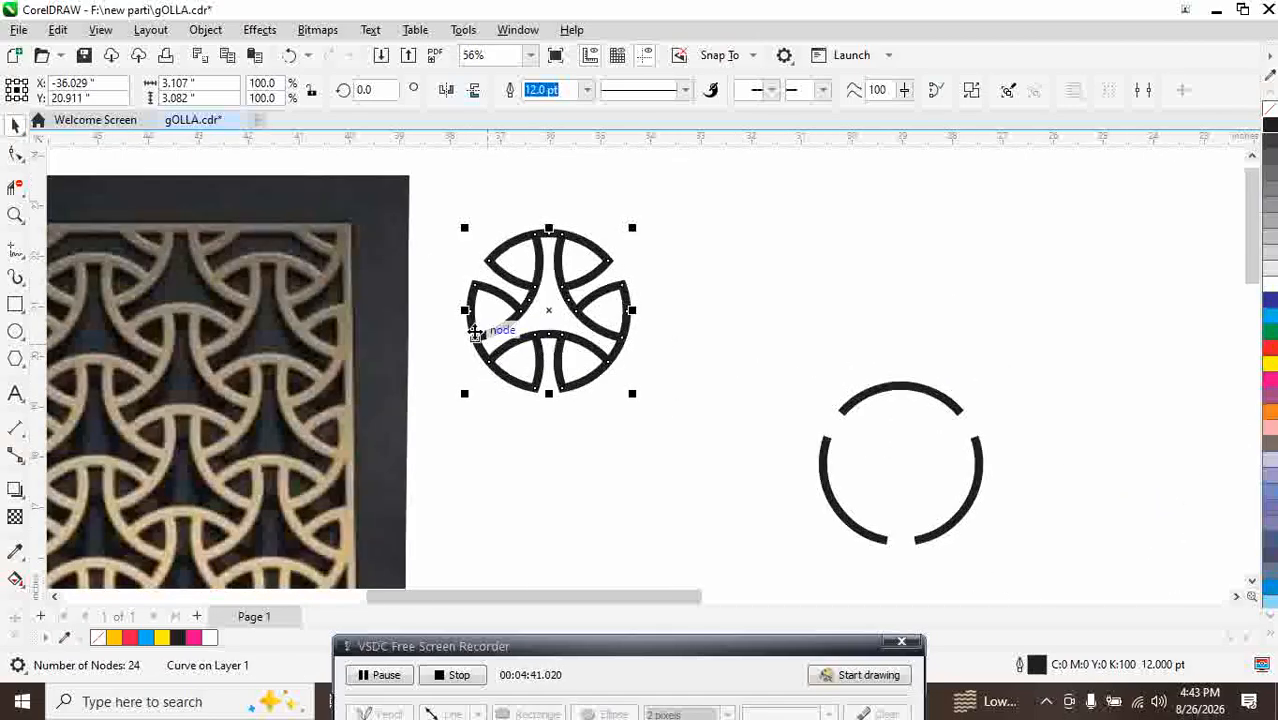
{"action": "left_click_drag", "start_coordinate": [476, 284], "coordinate": [566, 338]}
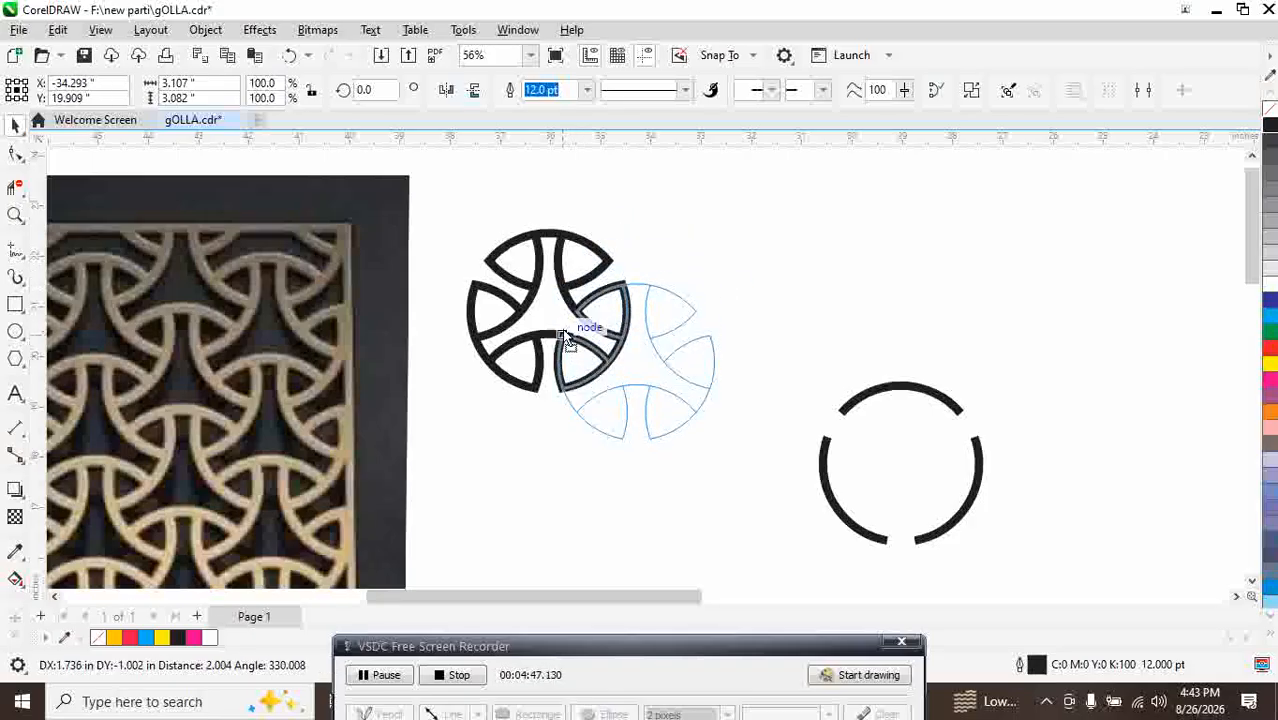
{"action": "left_click_drag", "start_coordinate": [566, 338], "coordinate": [568, 340]}
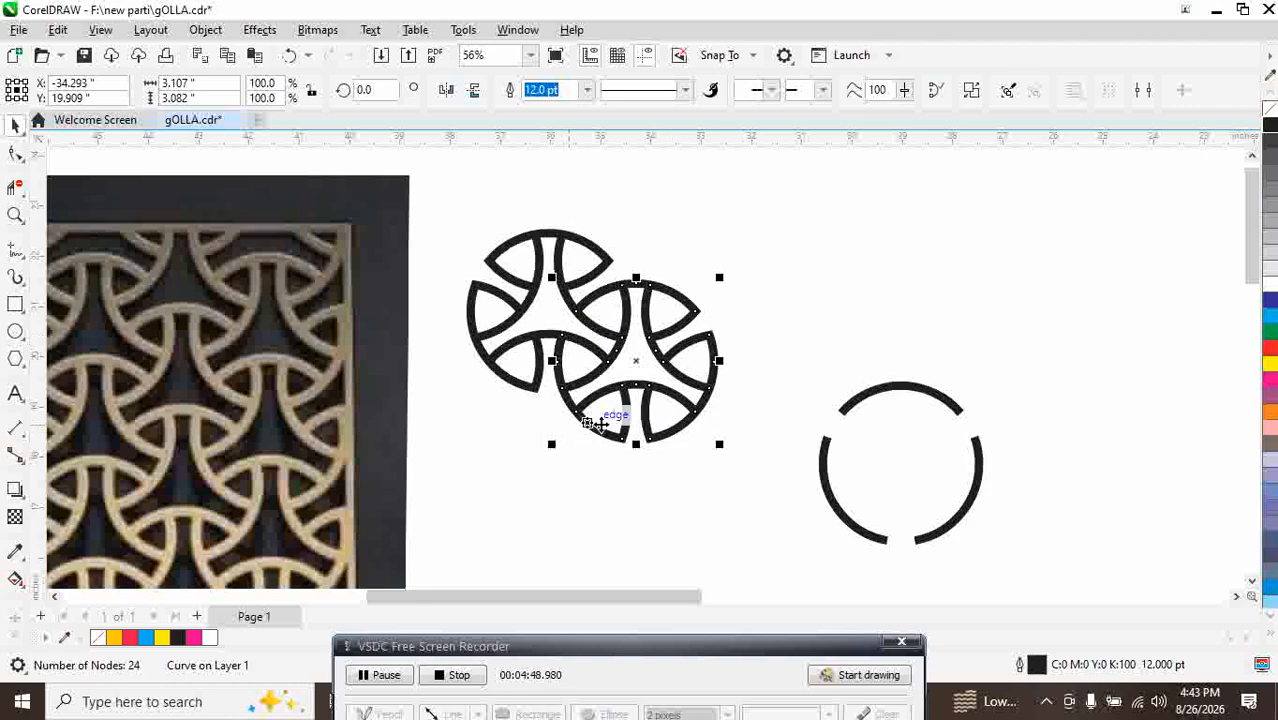
Place two more interlocking motif copies, one above and one to the right, and outline the right one in red
{"action": "left_click_drag", "start_coordinate": [625, 436], "coordinate": [712, 388]}
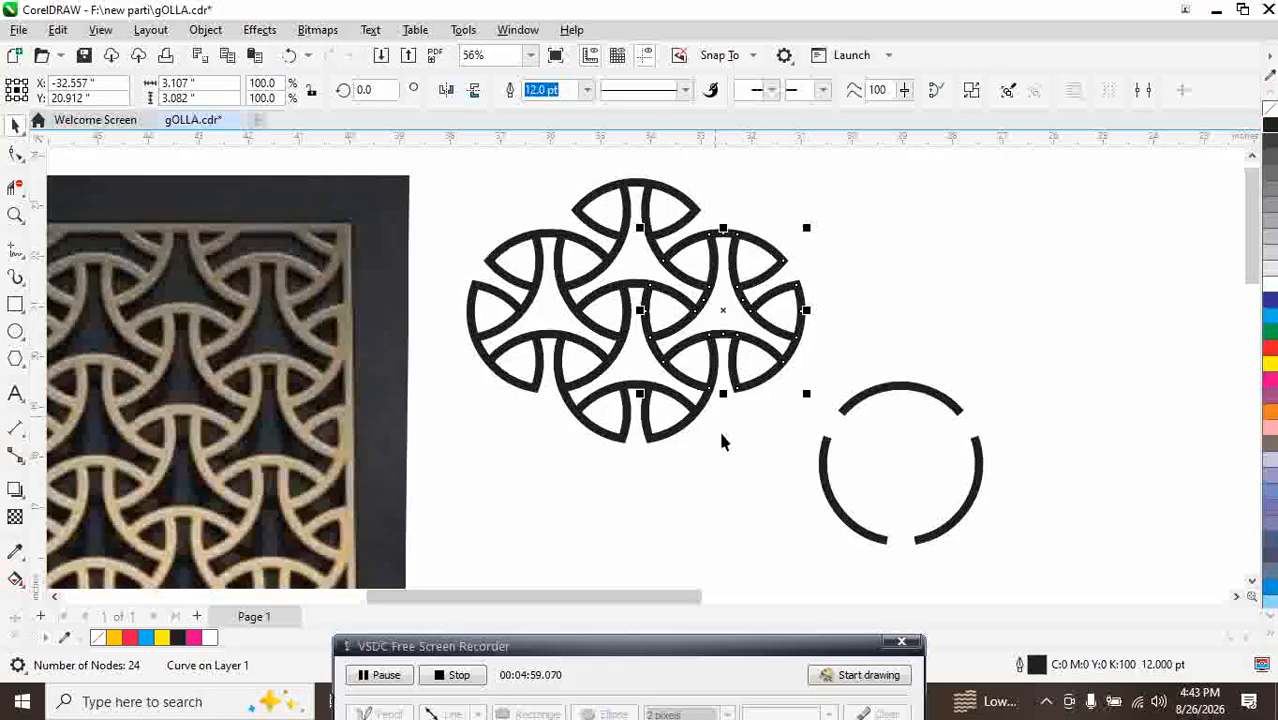
{"action": "left_click", "coordinate": [1270, 349]}
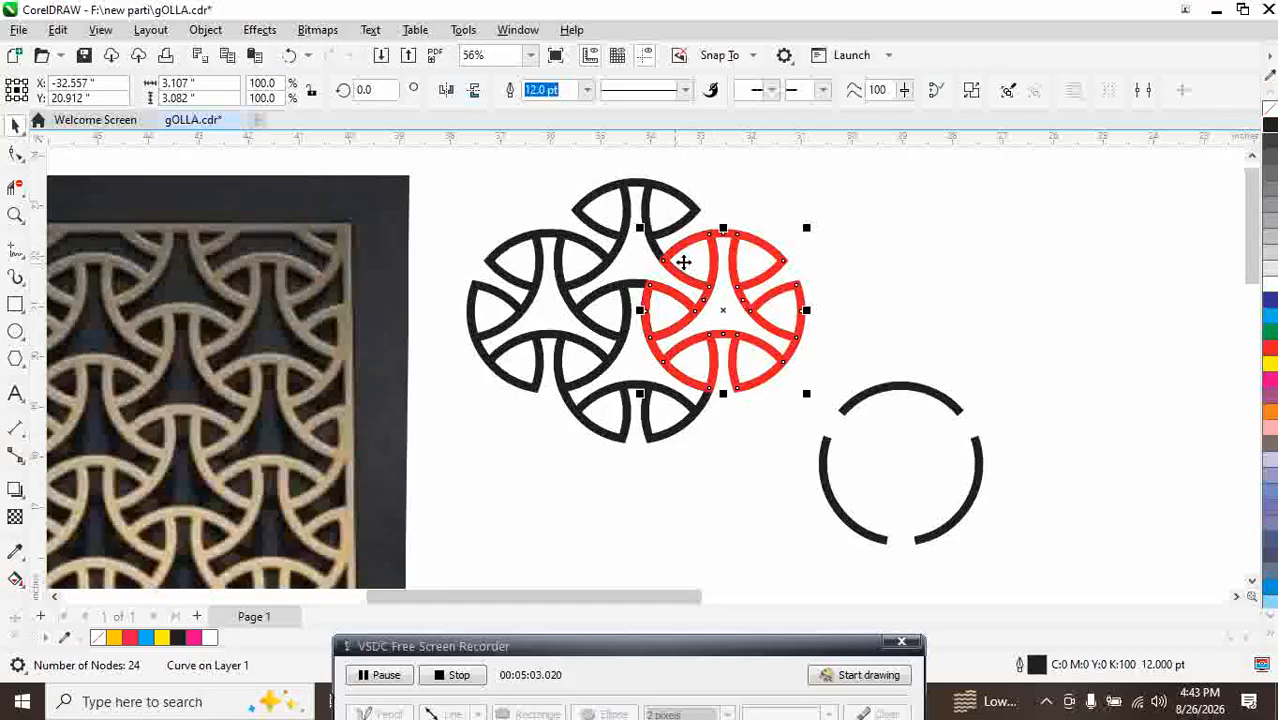
Delete the three interlocking motif copies, keeping only the original black motif and the spare broken circle
{"action": "left_click_drag", "start_coordinate": [868, 152], "coordinate": [506, 471]}
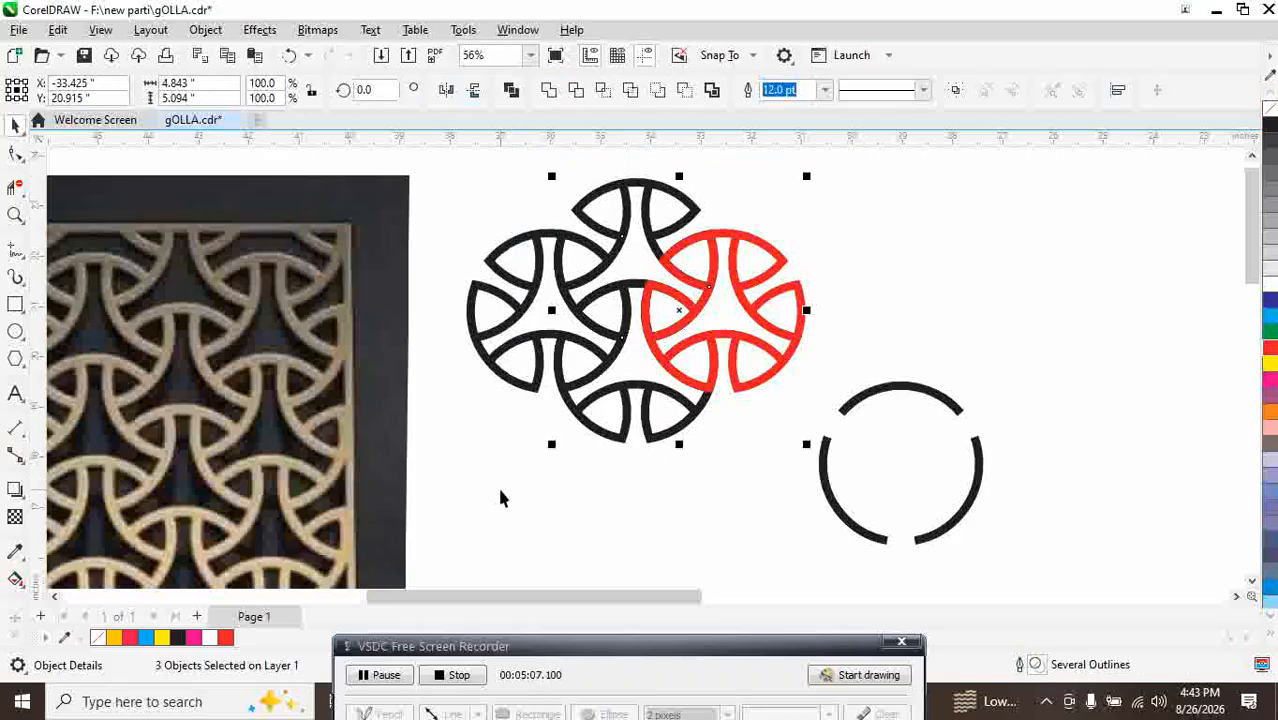
{"action": "key", "text": "Delete"}
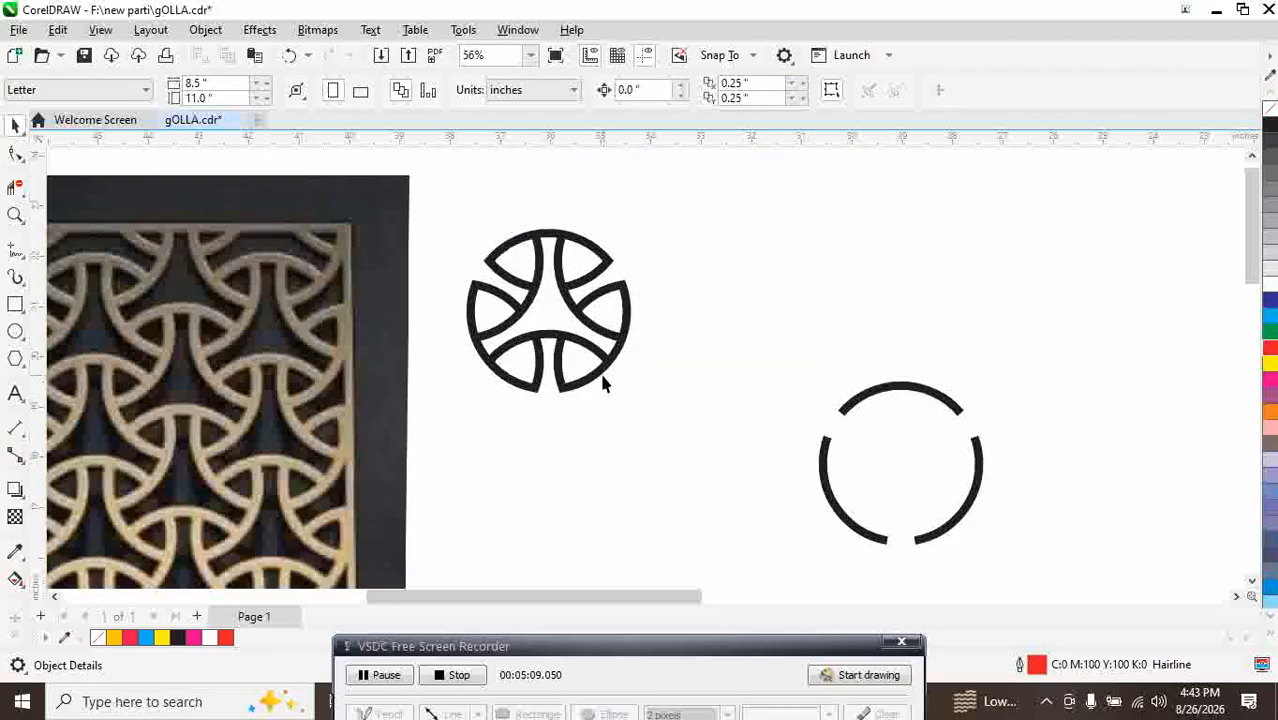
Outline the spare broken circle in cyan and centre it horizontally and vertically on the black motif
{"action": "left_click", "coordinate": [846, 410]}
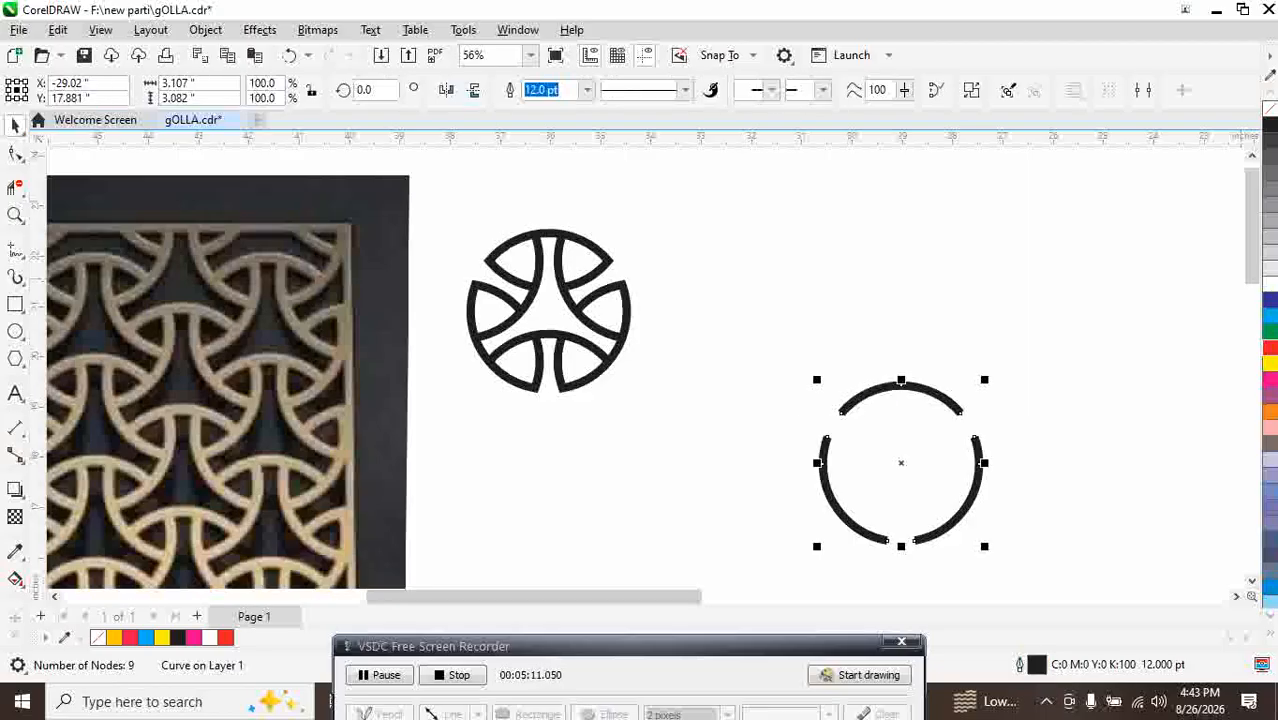
{"action": "right_click", "coordinate": [1270, 318]}
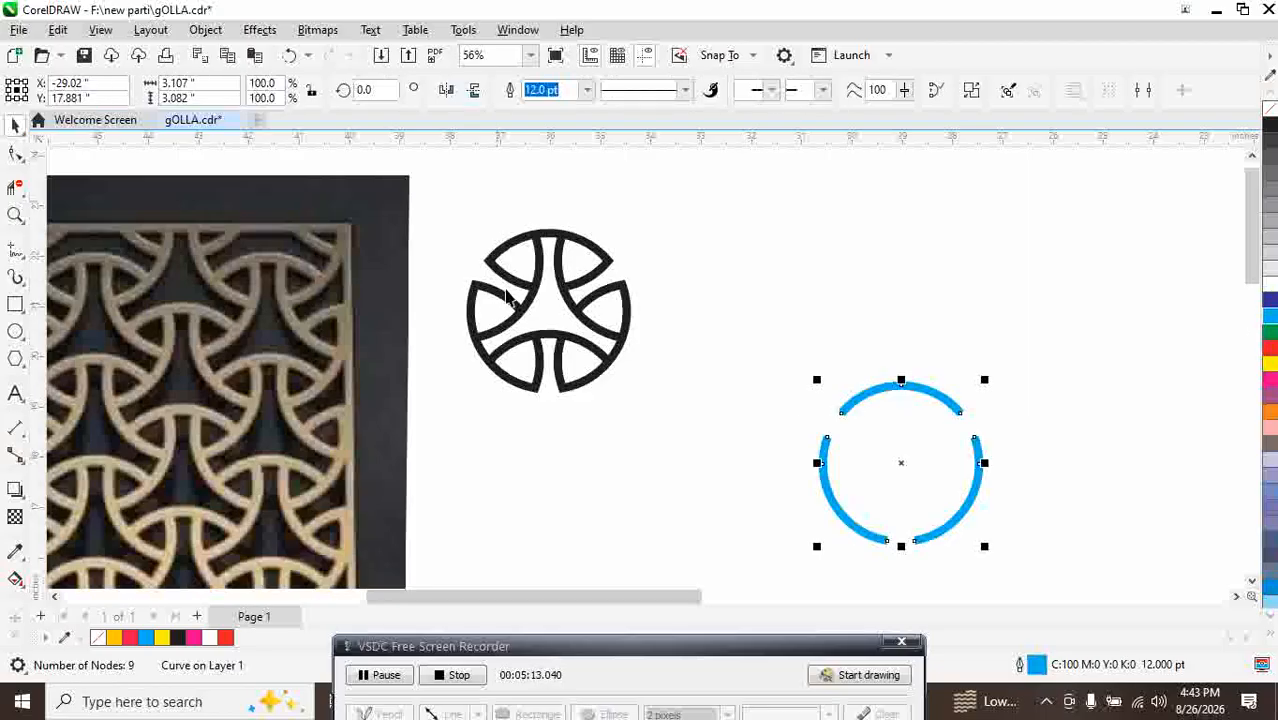
{"action": "left_click", "coordinate": [536, 242], "text": "shift"}
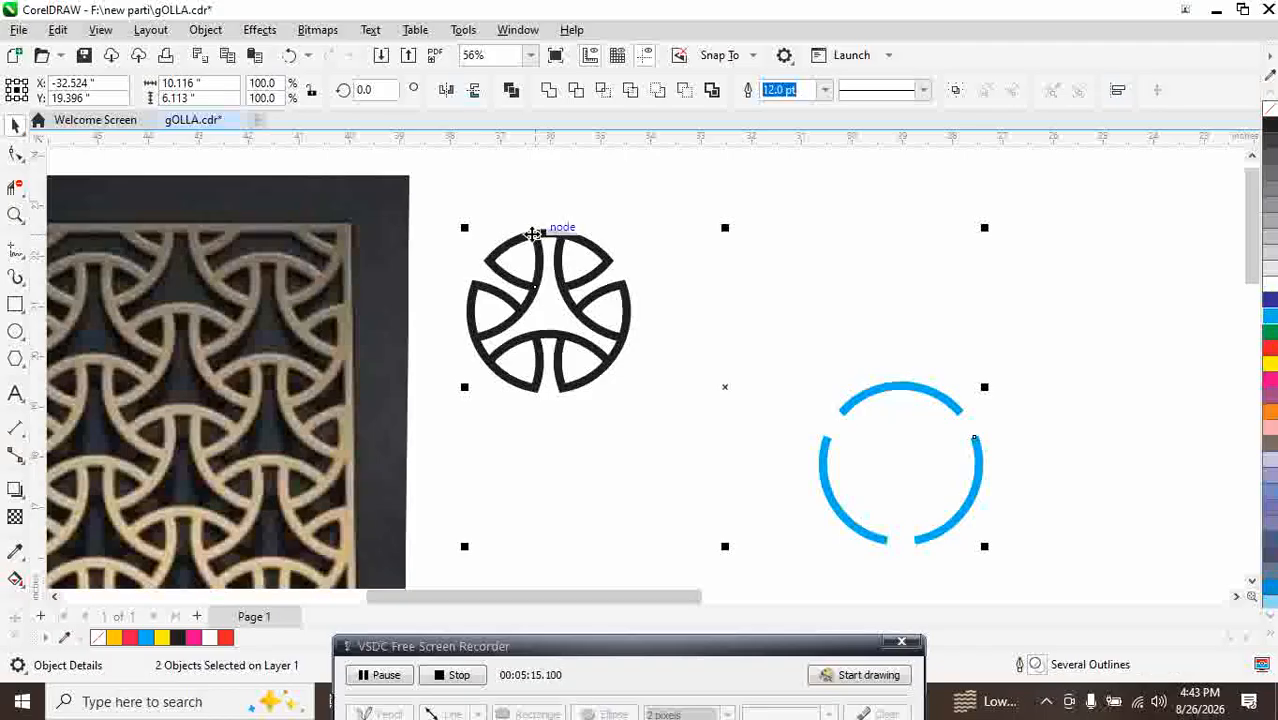
{"action": "key", "text": "c"}
{"action": "key", "text": "e"}
{"action": "left_click", "coordinate": [632, 265]}
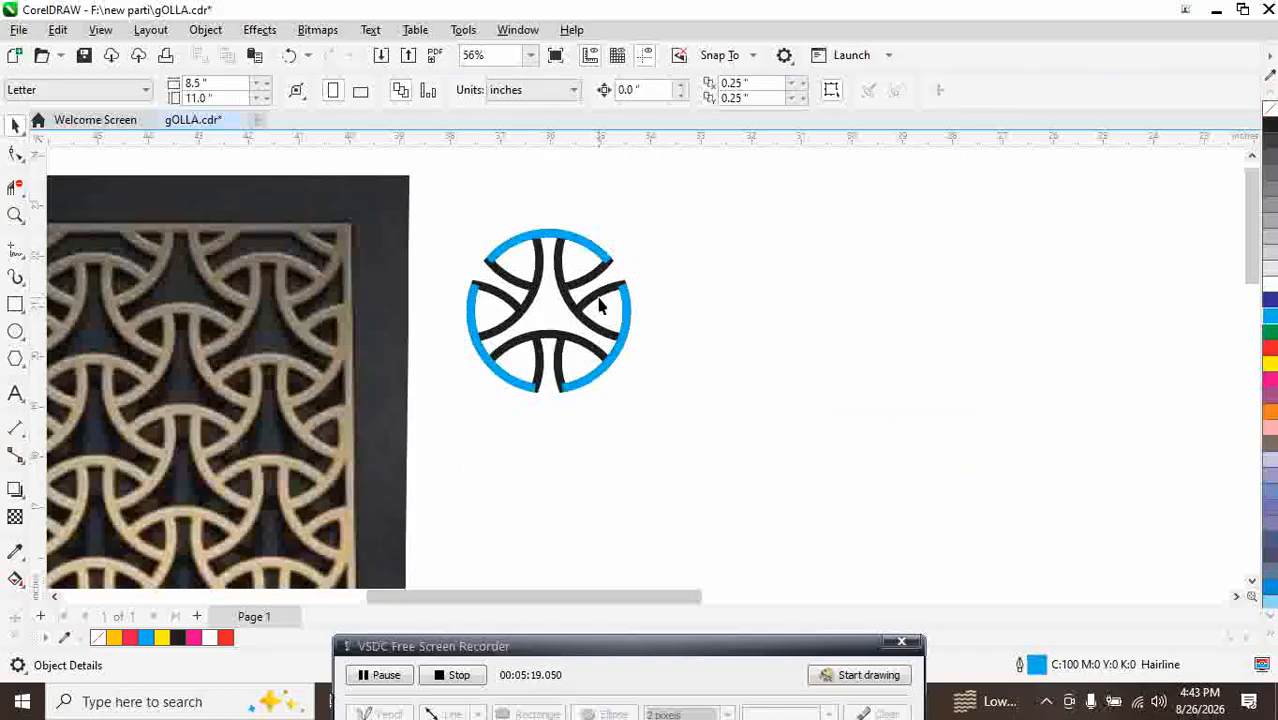
Rotate the black motif and the cyan broken circle together by 30 degrees
{"action": "left_click_drag", "start_coordinate": [445, 185], "coordinate": [708, 505]}
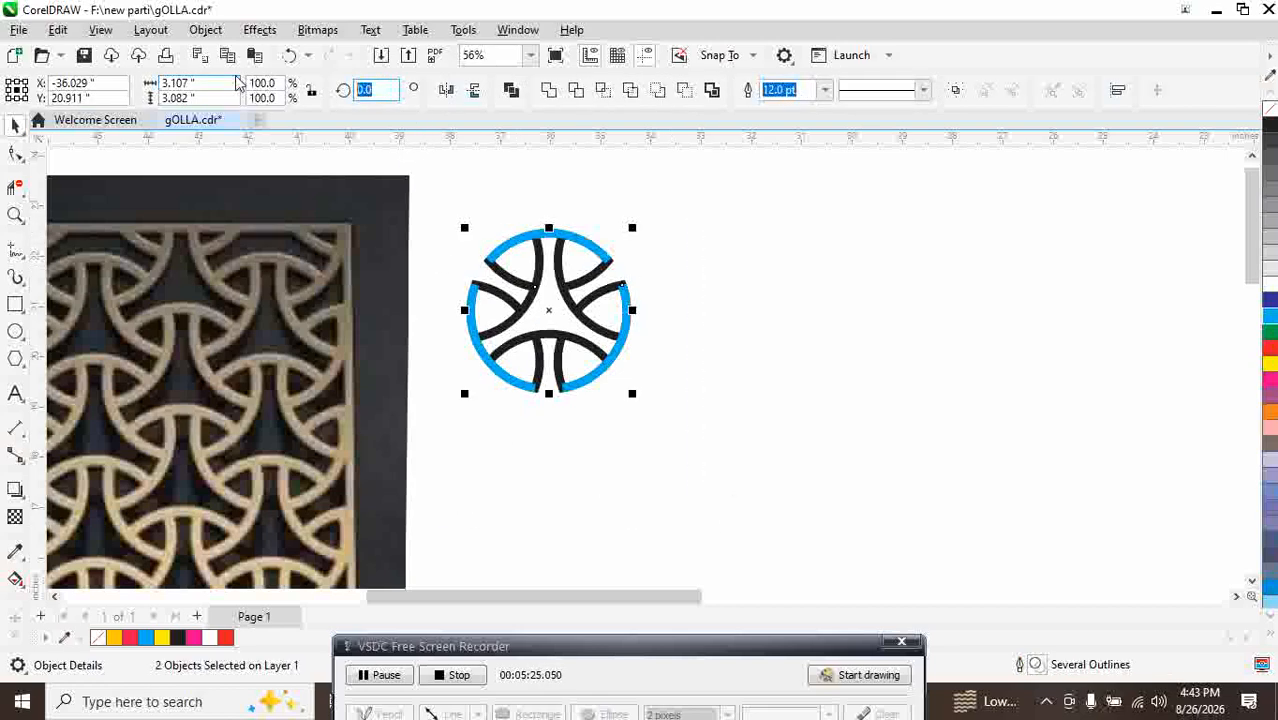
{"action": "type", "text": "30"}
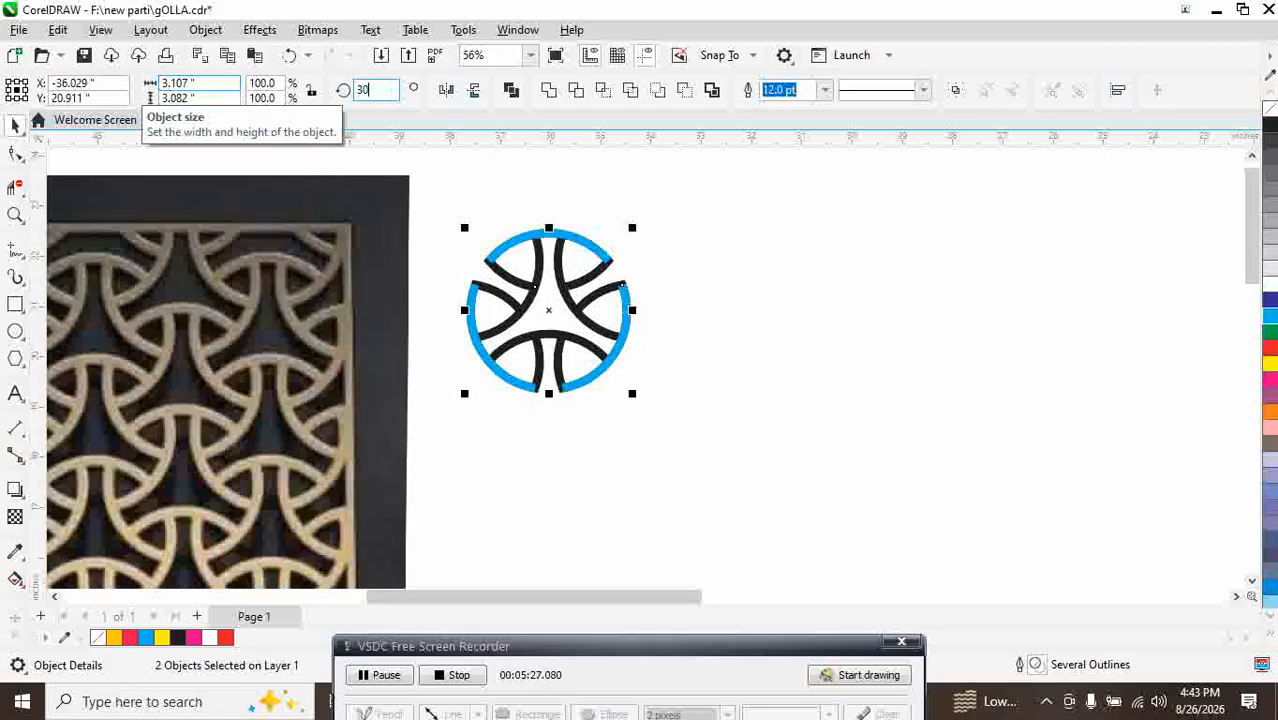
{"action": "key", "text": "Return"}
{"action": "left_click", "coordinate": [760, 300]}
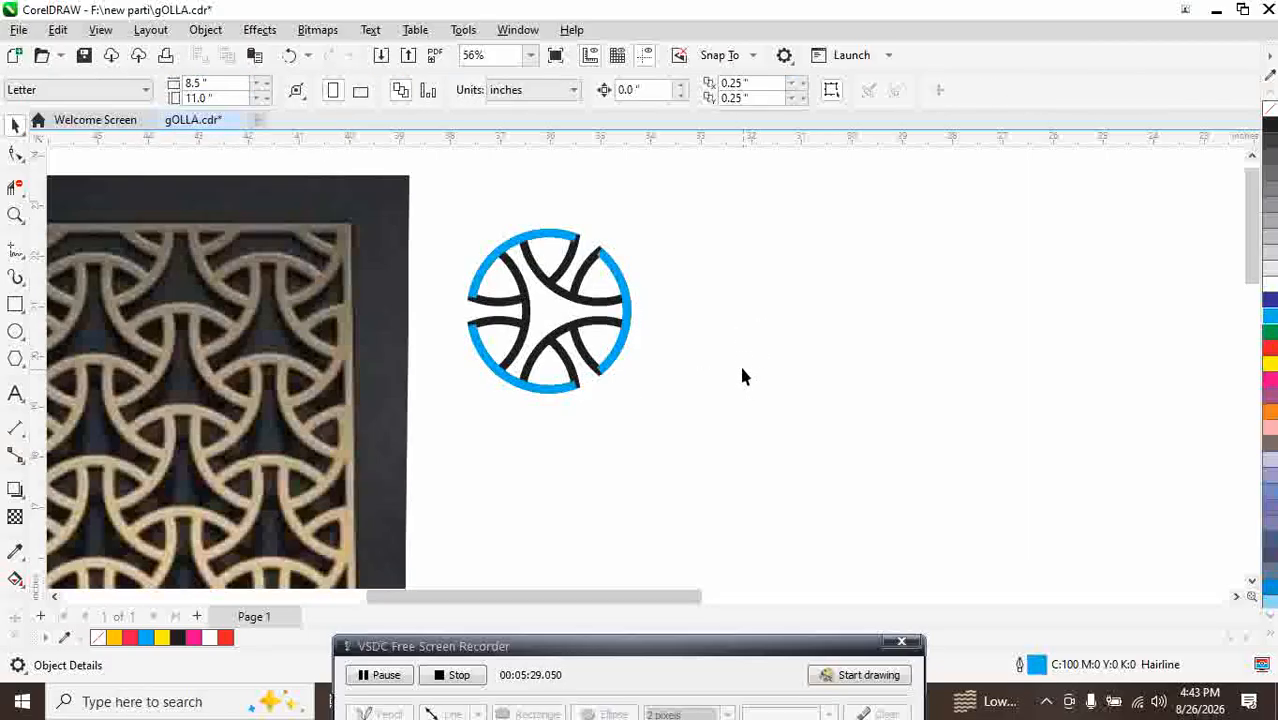
{"action": "left_click", "coordinate": [478, 294]}
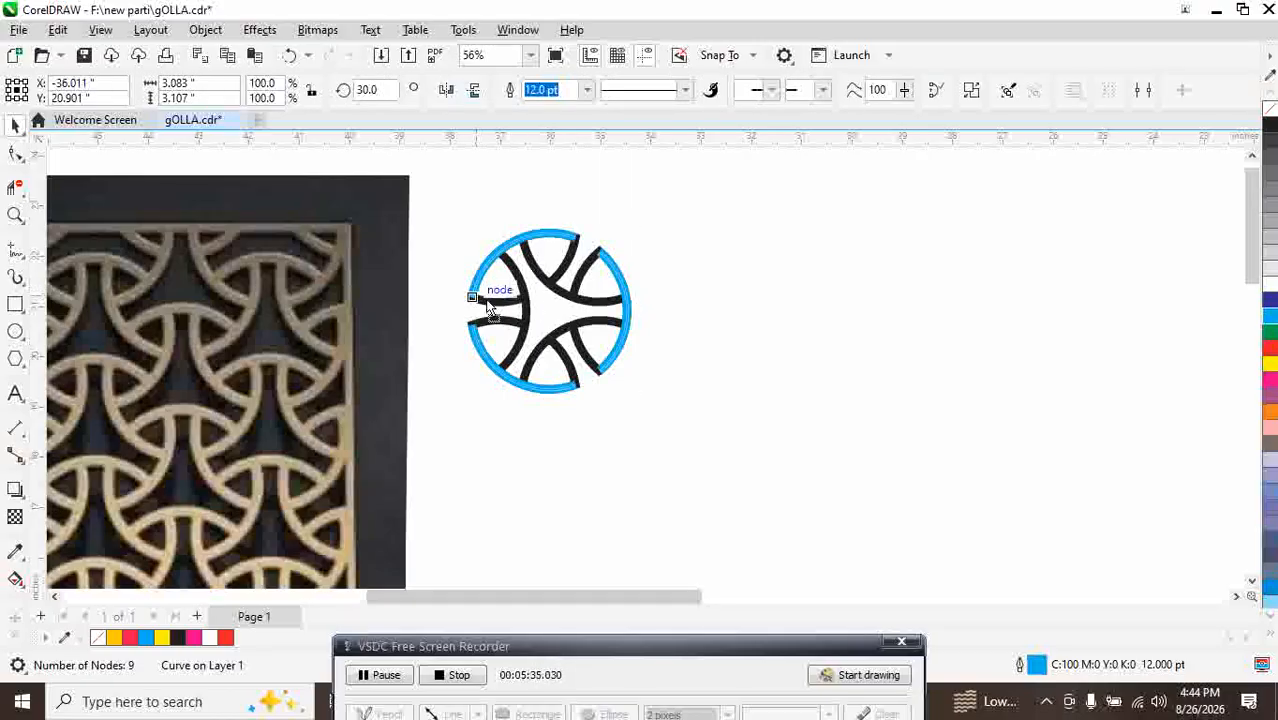
{"action": "left_click_drag", "start_coordinate": [489, 308], "coordinate": [578, 306]}
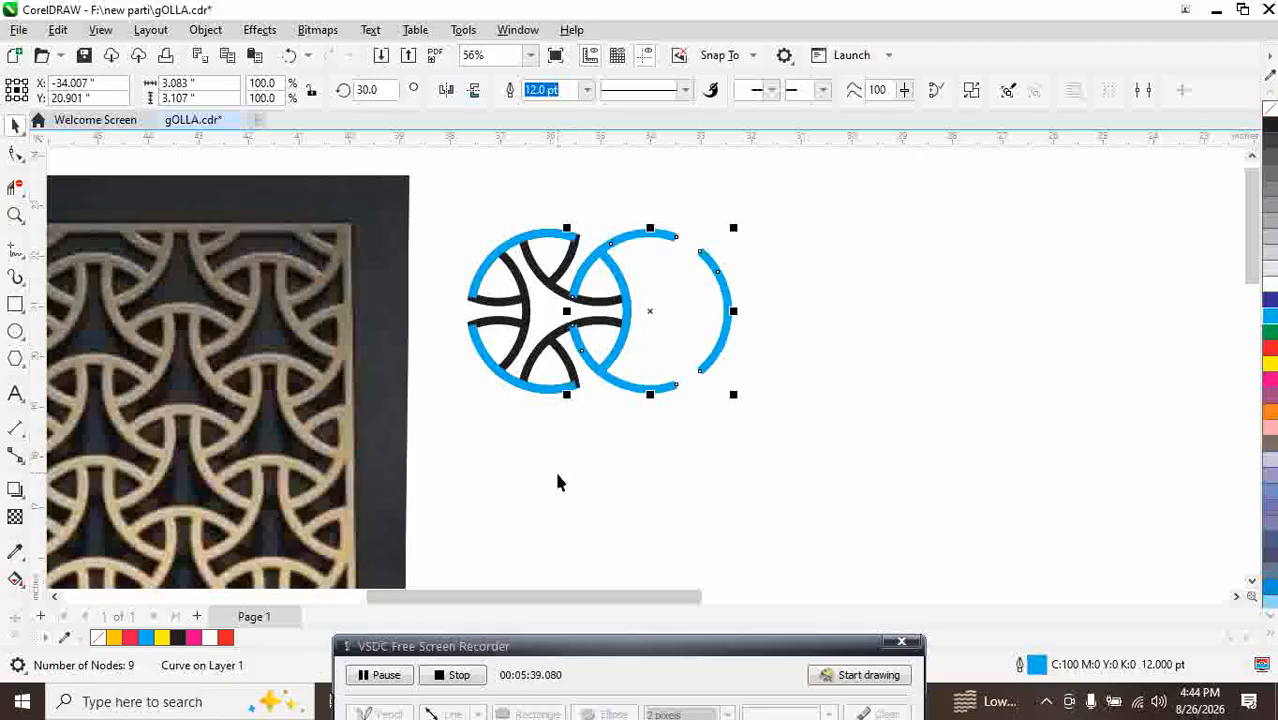
{"action": "key", "text": "Delete"}
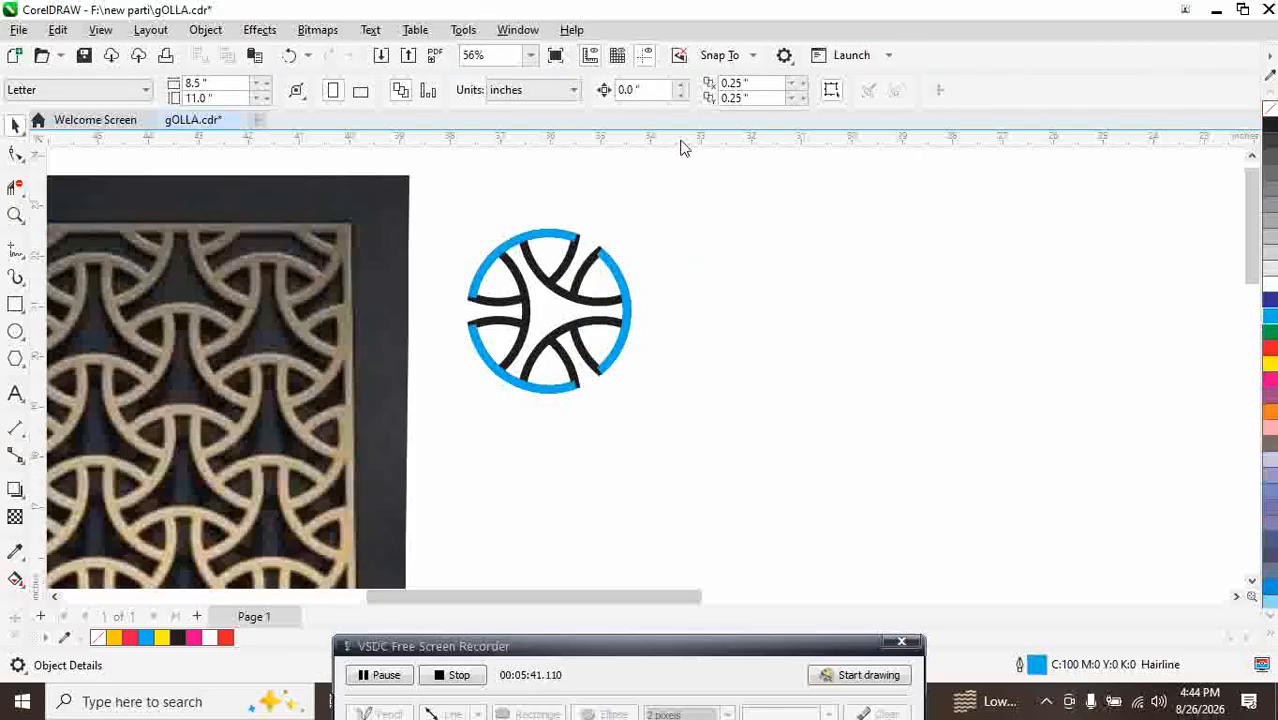
Place a copy of the cyan broken circle about 2.00 inches to the right, snapped node to node
{"action": "left_click", "coordinate": [720, 57]}
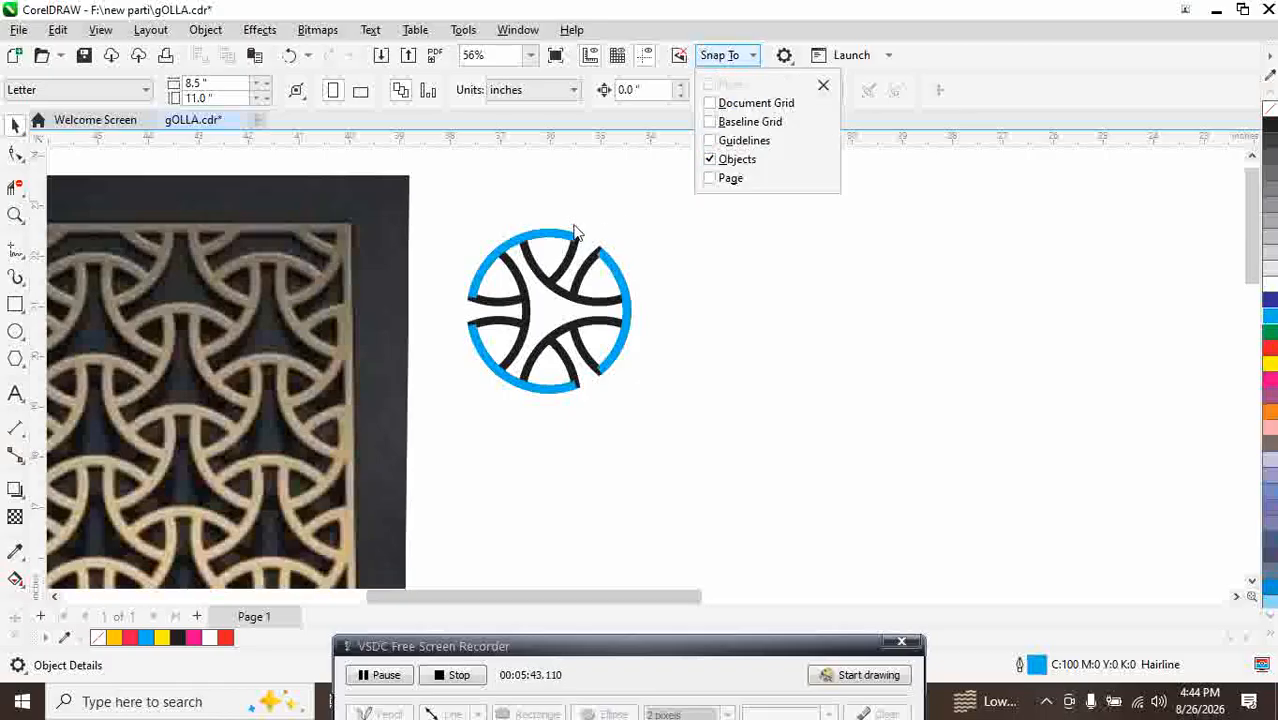
{"action": "left_click", "coordinate": [493, 250]}
{"action": "left_click", "coordinate": [478, 293]}
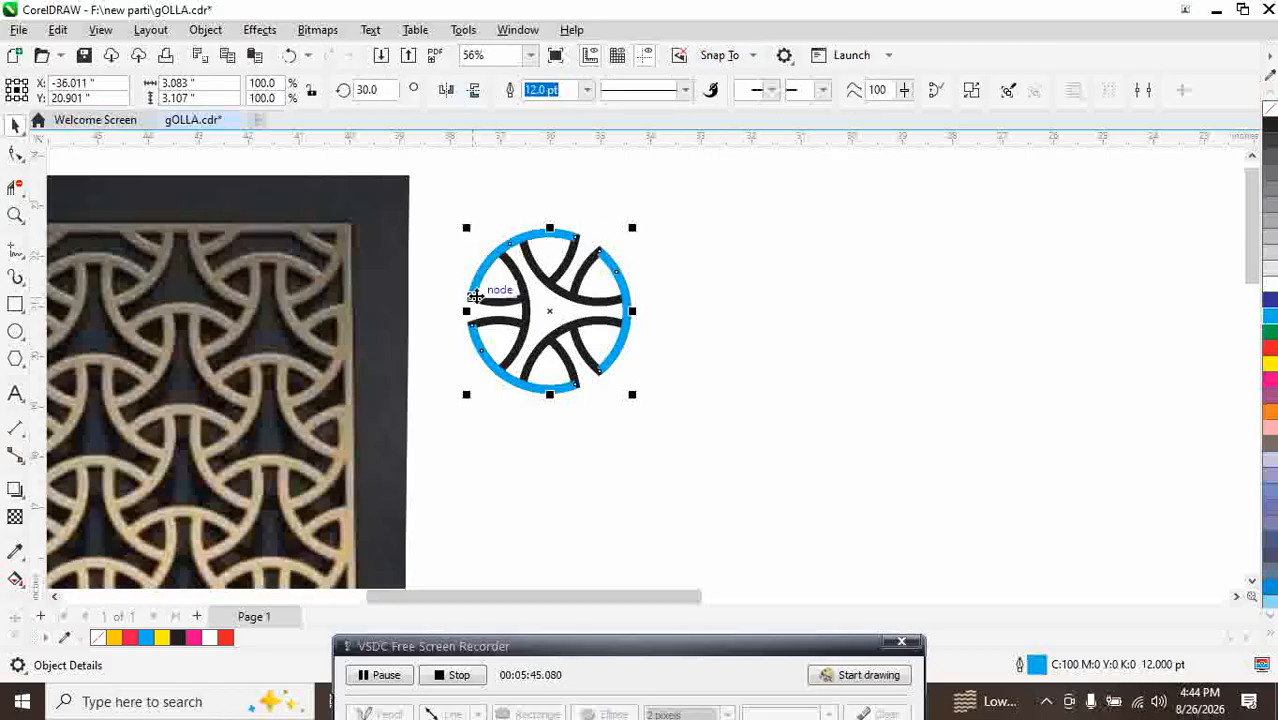
{"action": "left_click_drag", "start_coordinate": [478, 293], "coordinate": [574, 303]}
Repeat the last duplication 22 times to extend the cyan broken circles into a long horizontal row
{"action": "scroll", "coordinate": [553, 448], "scroll_direction": "down", "scroll_amount": 5}
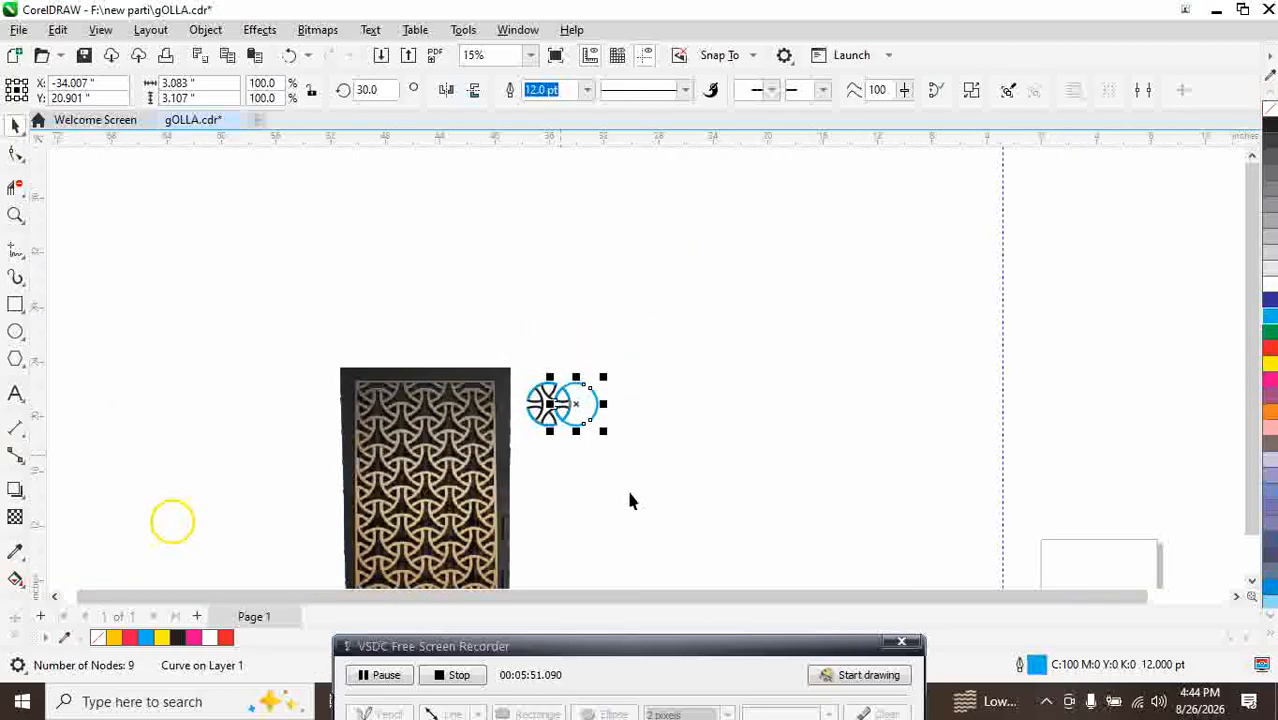
{"action": "left_click", "coordinate": [1252, 582]}
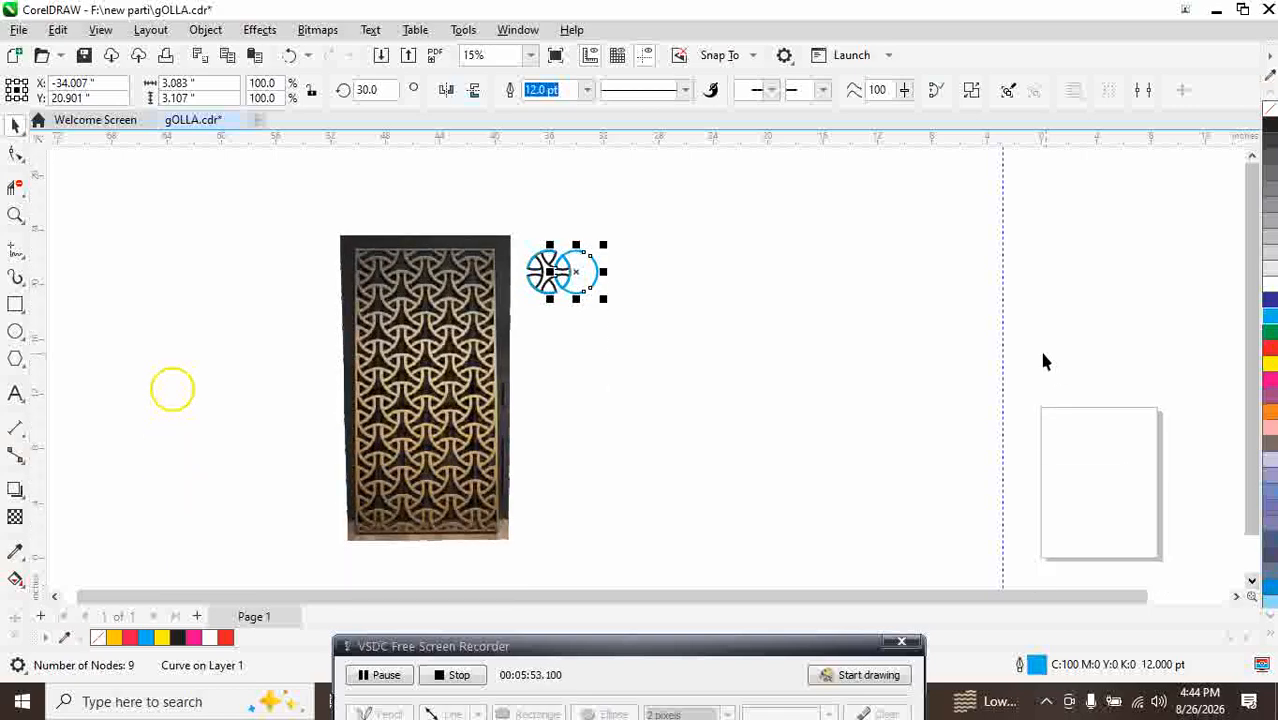
{"action": "key", "text": "ctrl+r"}
{"action": "key", "text": "ctrl+r"}
{"action": "key", "text": "ctrl+r"}
{"action": "key", "text": "ctrl+r"}
{"action": "key", "text": "ctrl+r"}
{"action": "key", "text": "ctrl+r"}
{"action": "key", "text": "ctrl+r"}
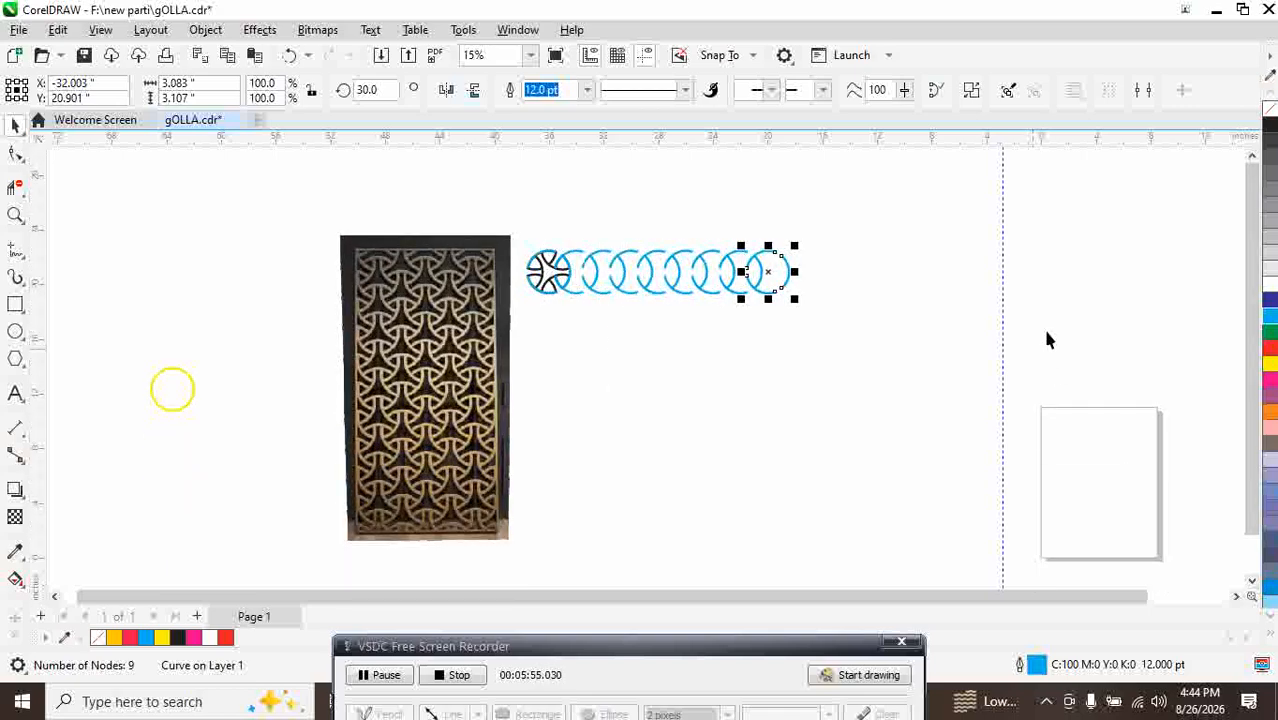
{"action": "key", "text": "ctrl+r"}
{"action": "key", "text": "ctrl+r"}
{"action": "key", "text": "ctrl+r"}
{"action": "key", "text": "ctrl+r"}
{"action": "key", "text": "ctrl+r"}
{"action": "key", "text": "ctrl+r"}
{"action": "key", "text": "ctrl+r"}
{"action": "key", "text": "ctrl+r"}
{"action": "key", "text": "ctrl+r"}
{"action": "key", "text": "ctrl+r"}
{"action": "key", "text": "ctrl+r"}
{"action": "key", "text": "ctrl+r"}
{"action": "key", "text": "ctrl+r"}
{"action": "key", "text": "ctrl+r"}
{"action": "key", "text": "ctrl+r"}
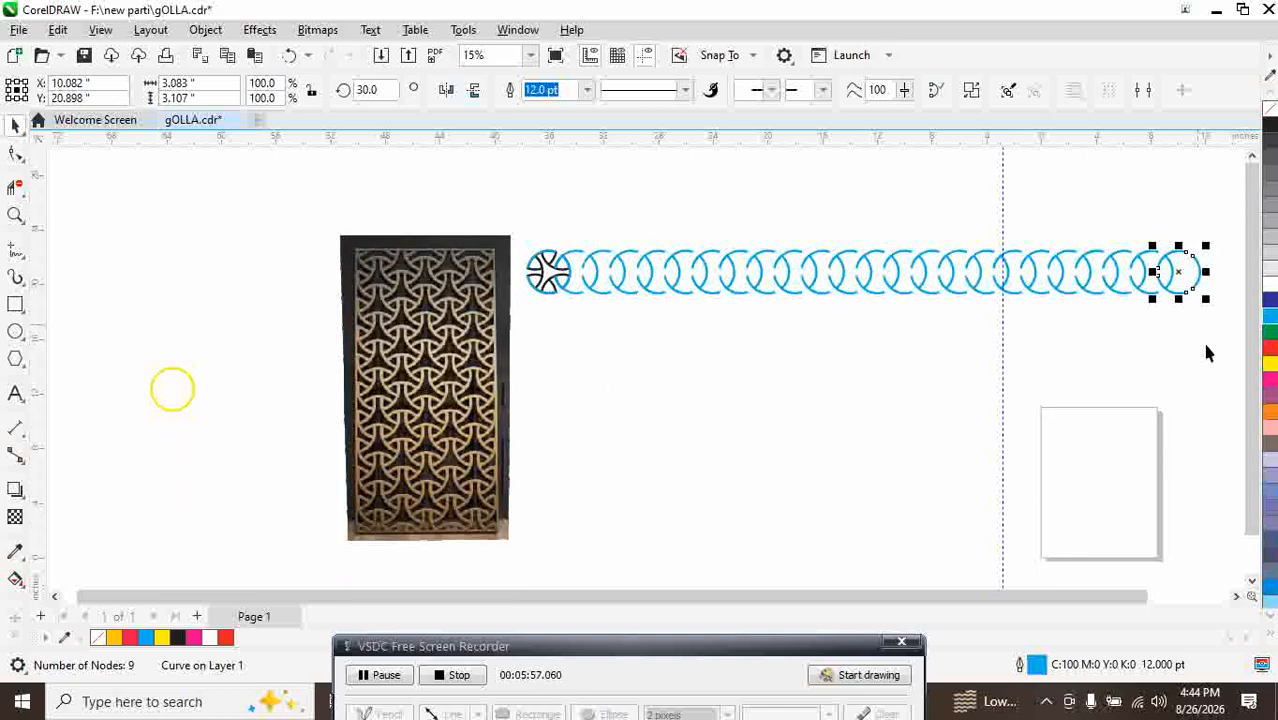
Group the 23 copied broken circles of the row, leaving out the first one over the black motif
{"action": "left_click_drag", "start_coordinate": [1217, 230], "coordinate": [515, 318]}
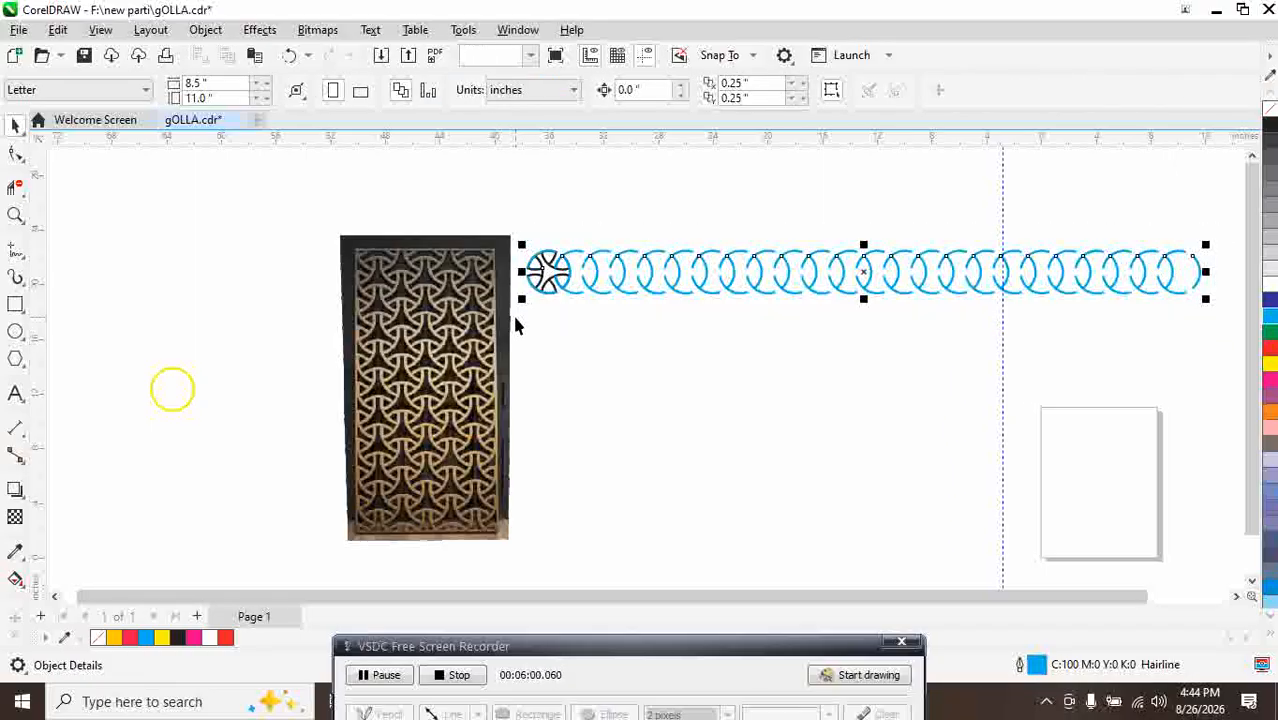
{"action": "left_click", "coordinate": [626, 356]}
{"action": "scroll", "coordinate": [599, 334], "scroll_direction": "up", "scroll_amount": 1}
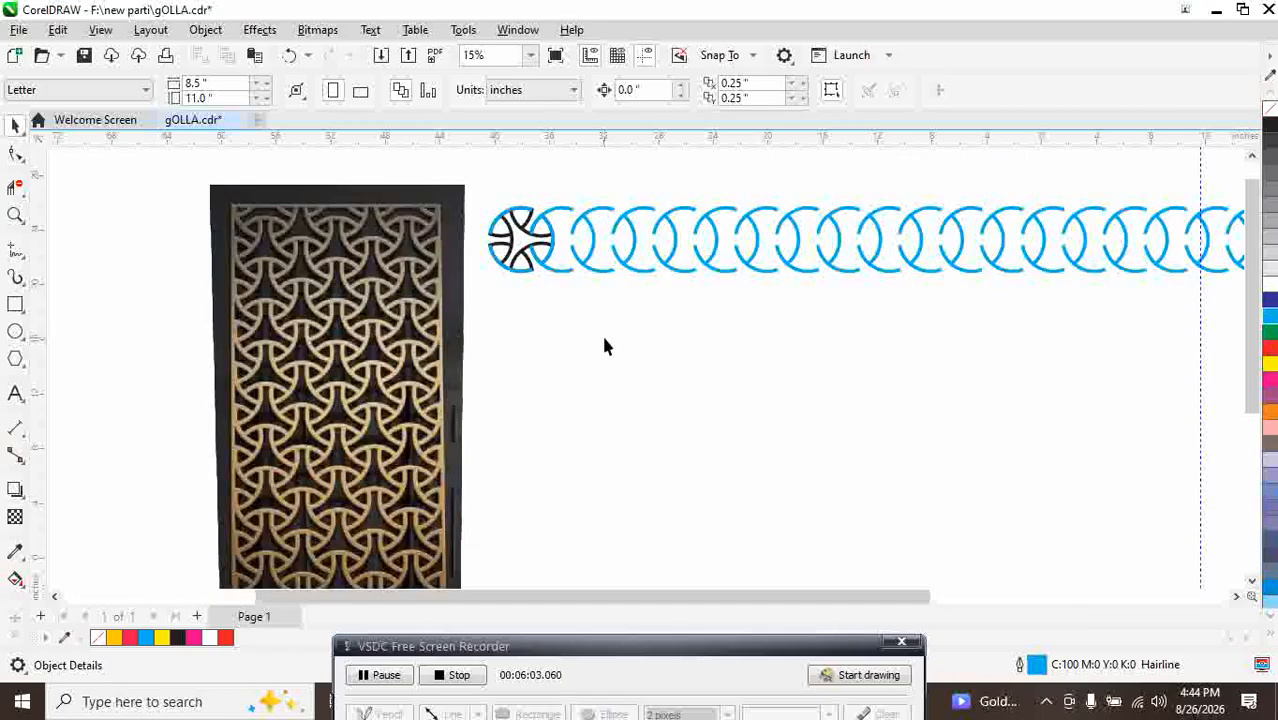
{"action": "scroll", "coordinate": [601, 332], "scroll_direction": "down", "scroll_amount": 3}
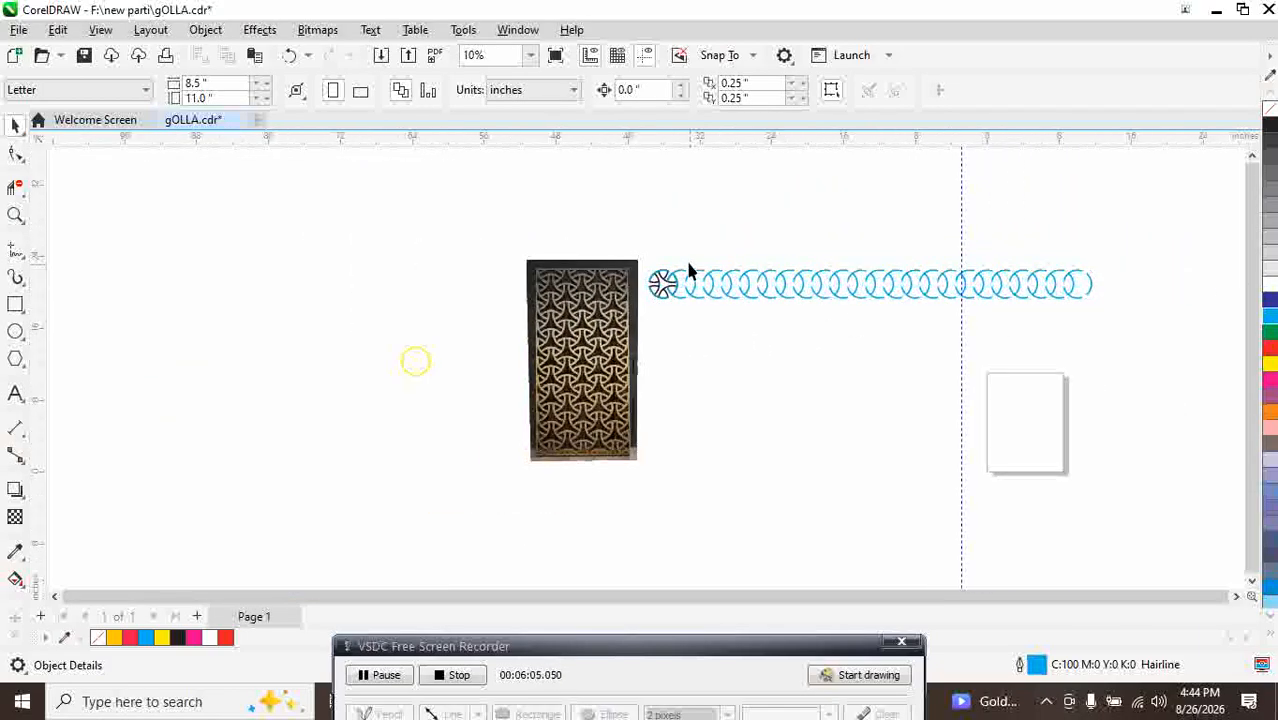
{"action": "left_click_drag", "start_coordinate": [665, 241], "coordinate": [1078, 380]}
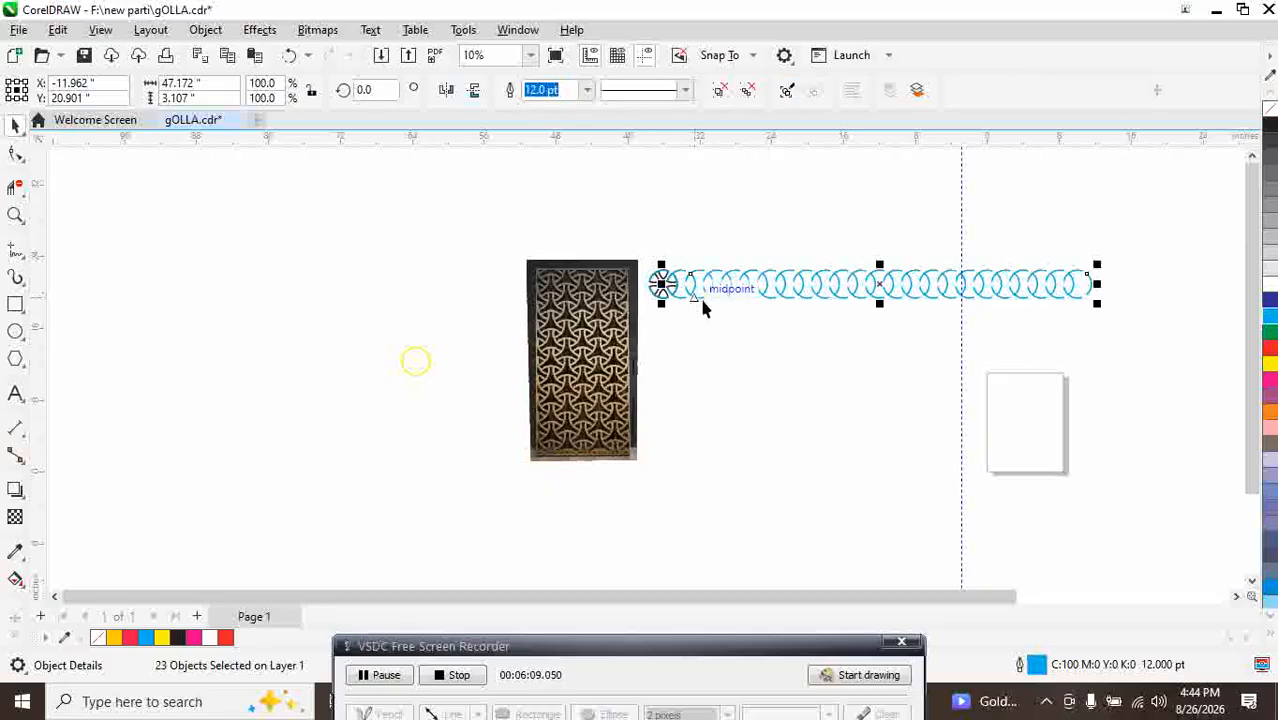
Group the first cyan broken circle over the motif with the grouped row of copies
{"action": "scroll", "coordinate": [700, 295], "scroll_direction": "up", "scroll_amount": 5}
{"action": "left_click_drag", "start_coordinate": [546, 193], "coordinate": [513, 193]}
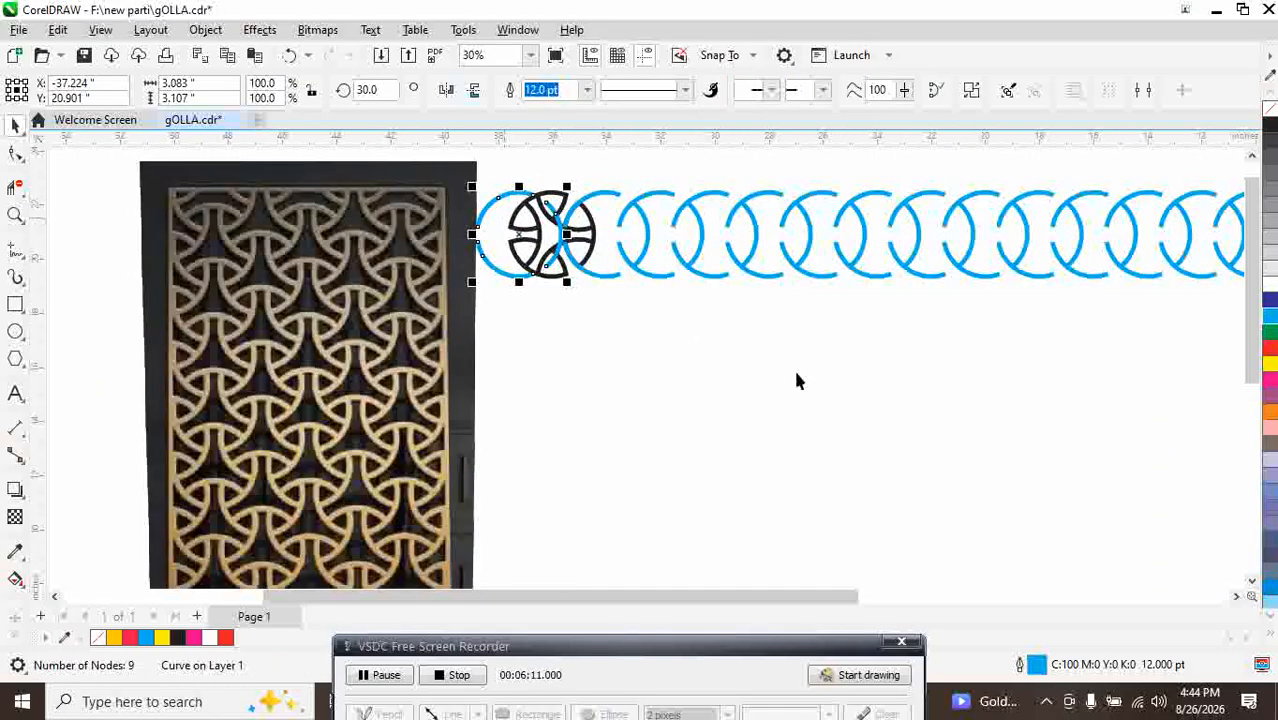
{"action": "key", "text": "ctrl+z"}
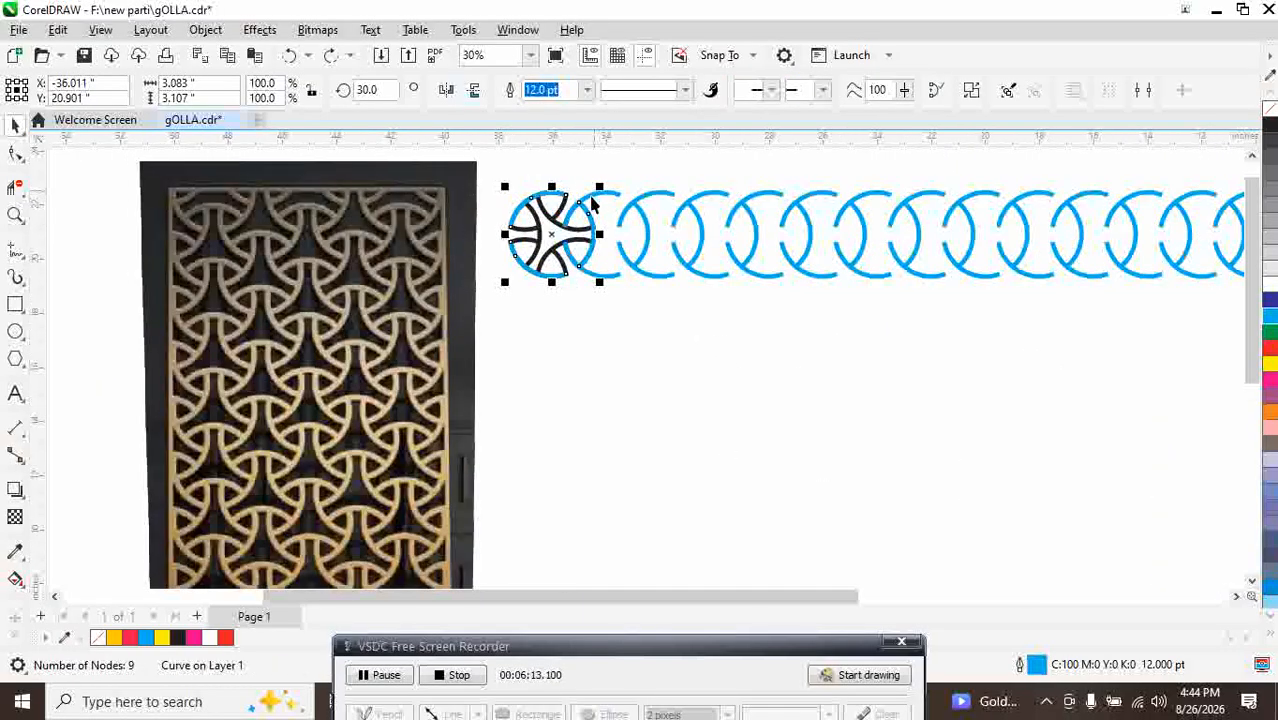
{"action": "left_click", "coordinate": [590, 196], "text": "shift"}
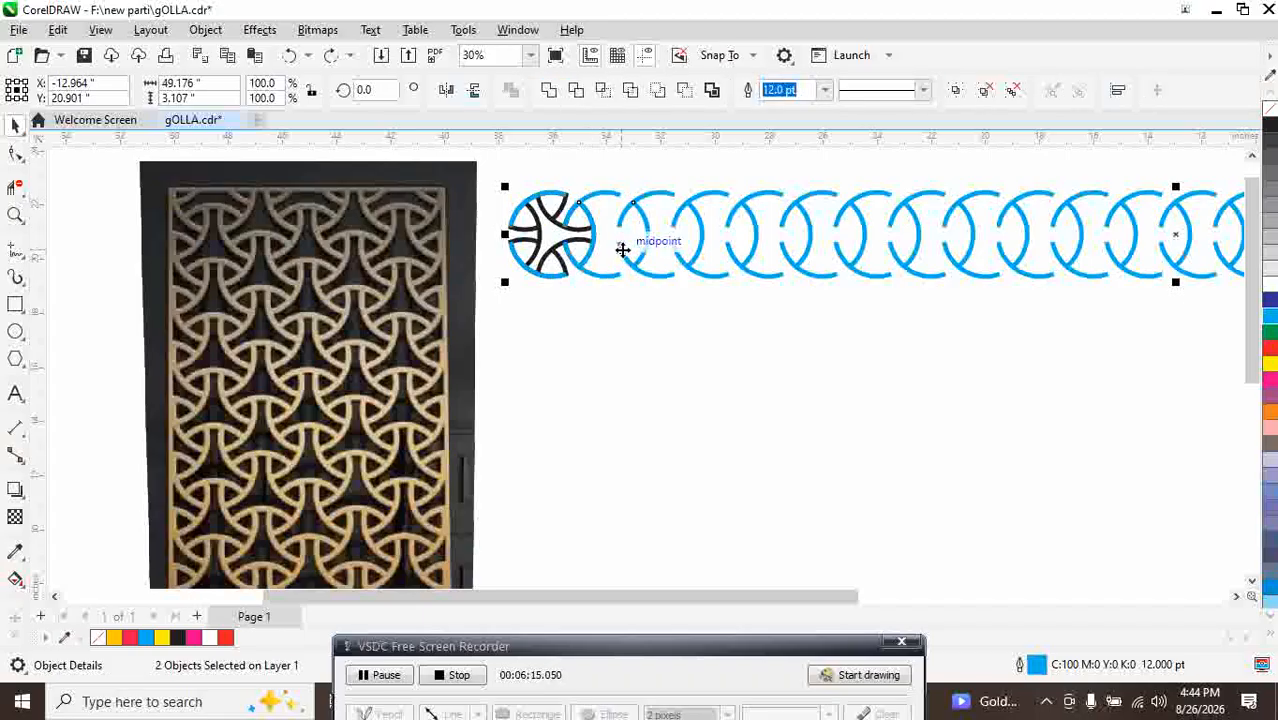
{"action": "left_click", "coordinate": [626, 290]}
Place a copy of the grouped cyan row about 0.89 inches right and 1.66 inches down, interlocking with the first row
{"action": "scroll", "coordinate": [752, 268], "scroll_direction": "up", "scroll_amount": 1}
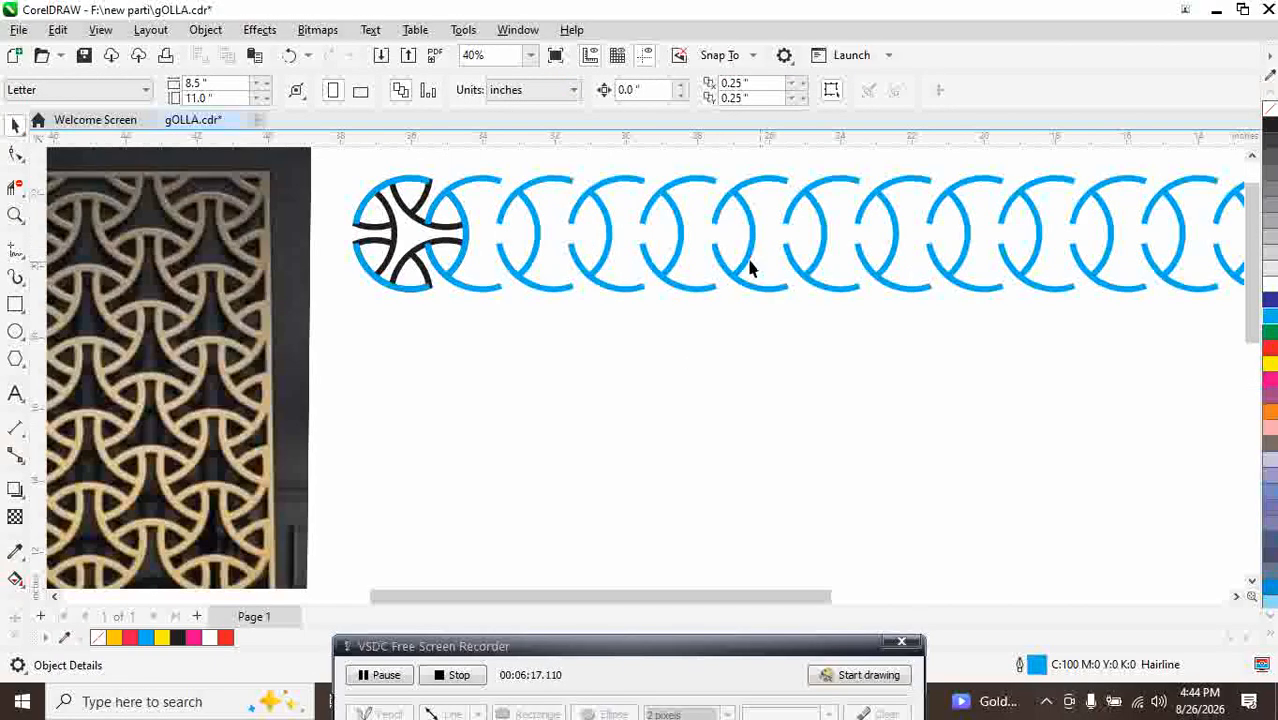
{"action": "left_click", "coordinate": [356, 222]}
{"action": "left_click_drag", "start_coordinate": [356, 222], "coordinate": [389, 275]}
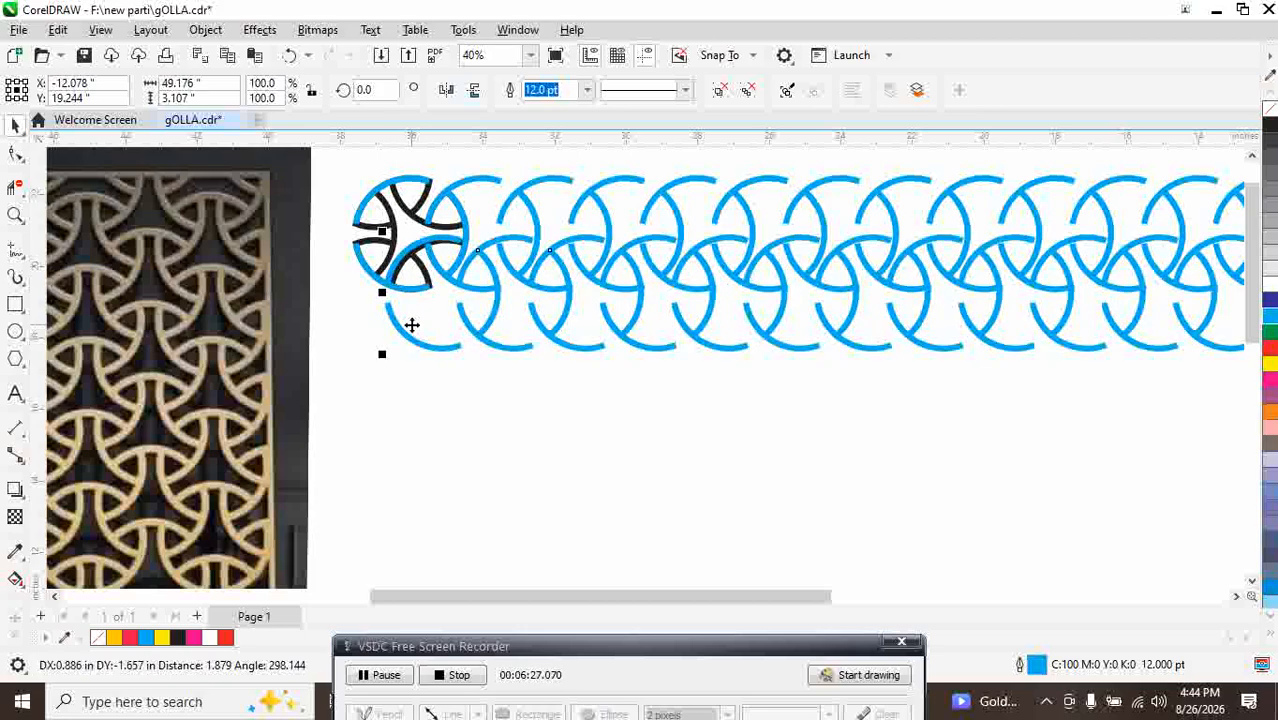